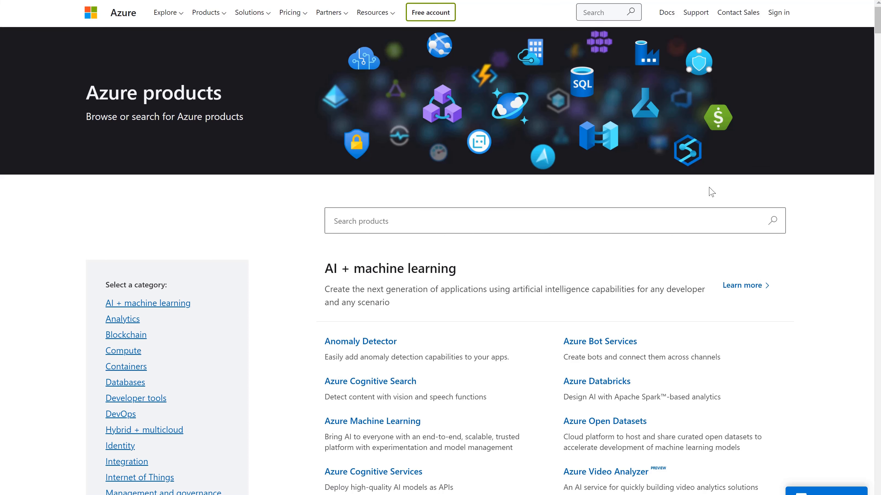
# Step: Search the Azure products for "storage" and open the Azure Disk Storage product page
pyautogui.click(388, 218)
pyautogui.write('storage')
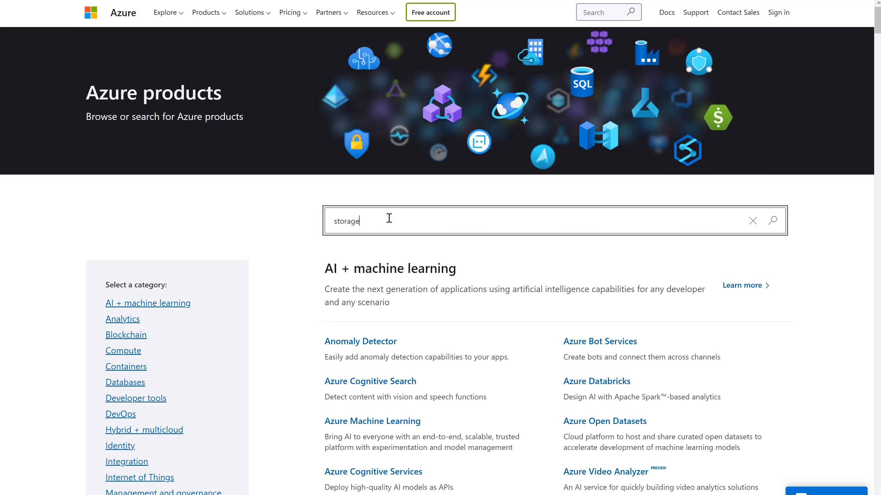
pyautogui.press('Return')
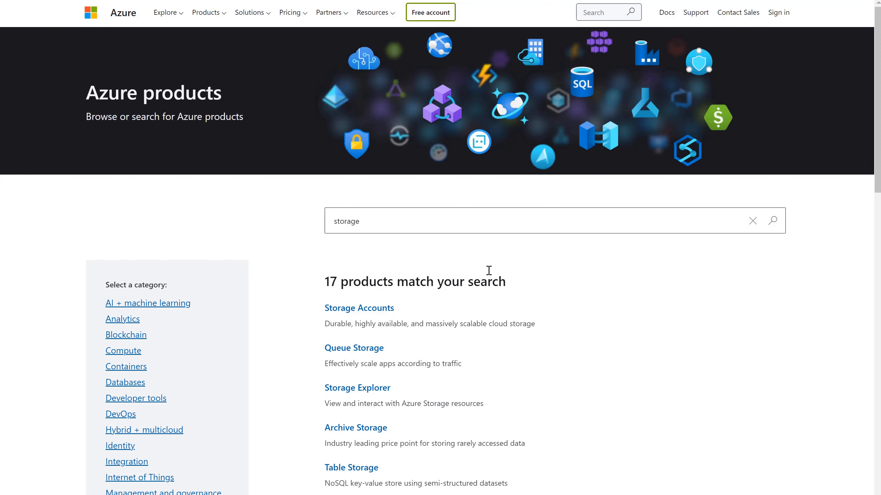
pyautogui.scroll(-7, 489, 270)
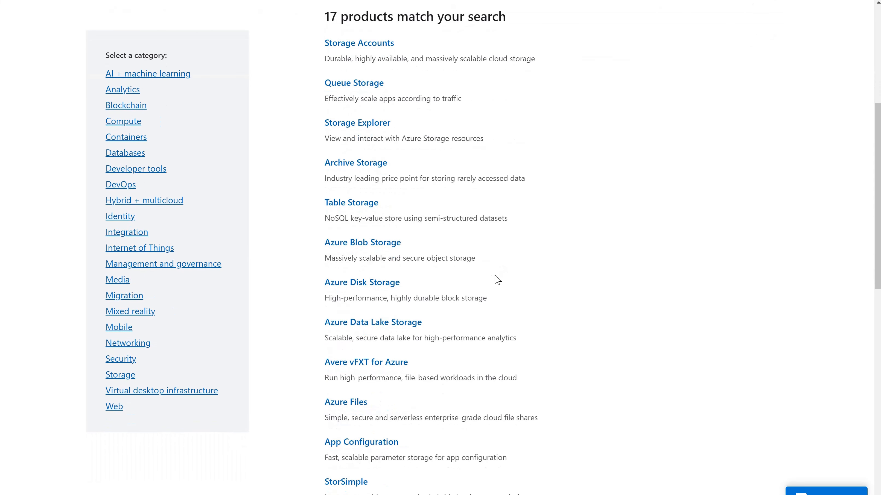
pyautogui.click(361, 288)
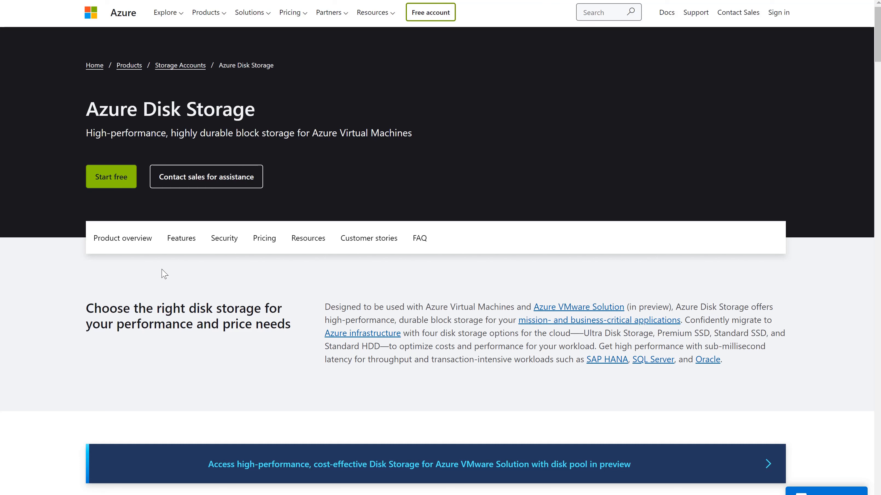
# Step: Open the Disk Storage pricing page and review its region filter and the Premium SSD, Snapshots and Bursting sections
pyautogui.click(266, 239)
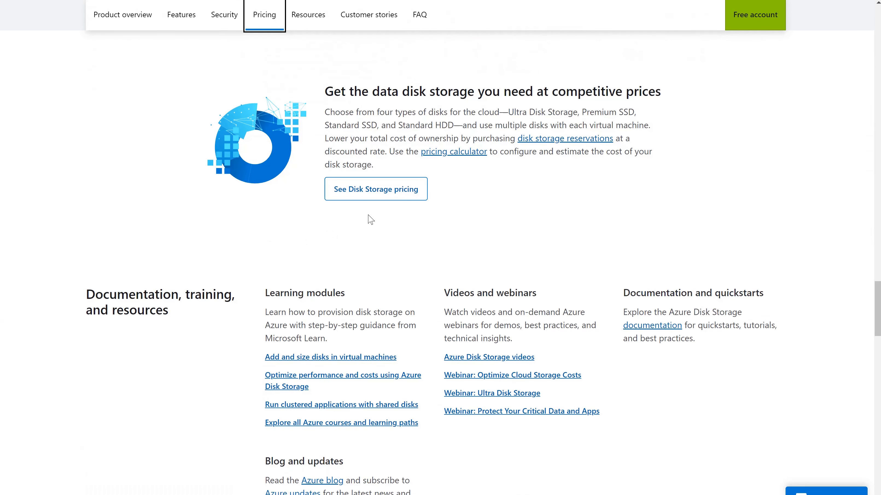
pyautogui.click(373, 190)
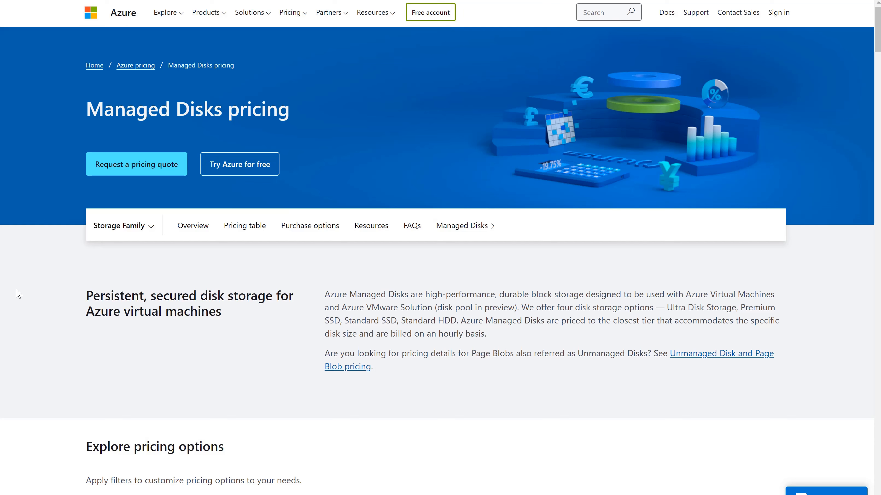
pyautogui.scroll(-6, 19, 277)
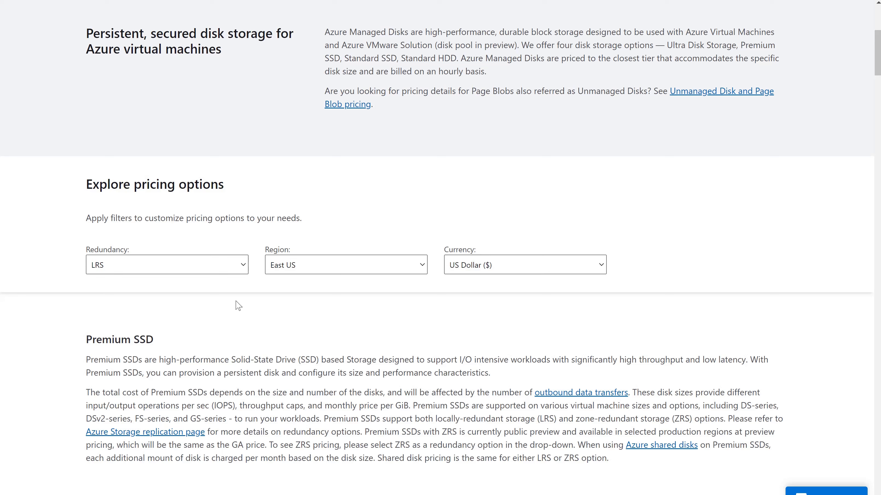
pyautogui.click(422, 266)
pyautogui.click(422, 266)
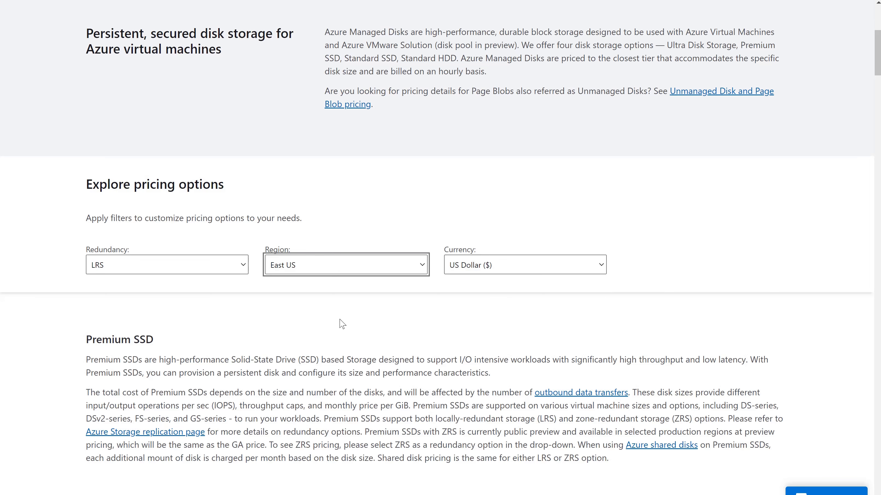
pyautogui.scroll(-6, 65, 317)
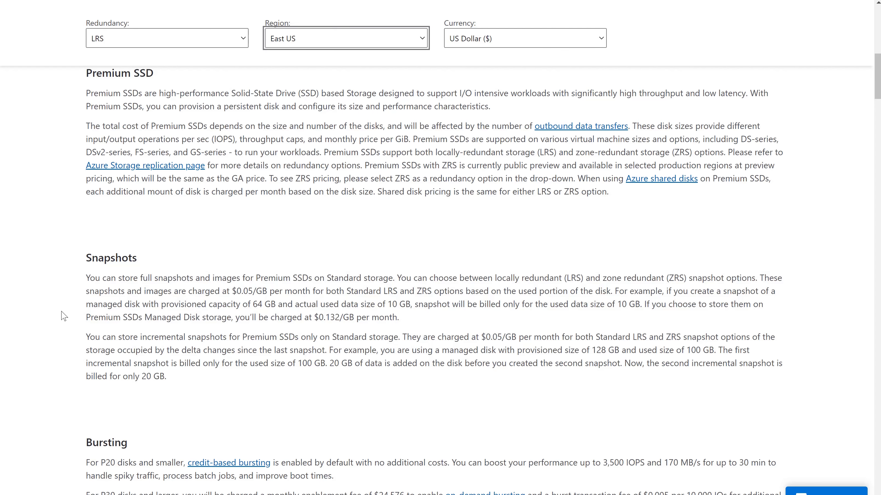
pyautogui.scroll(-14, 64, 316)
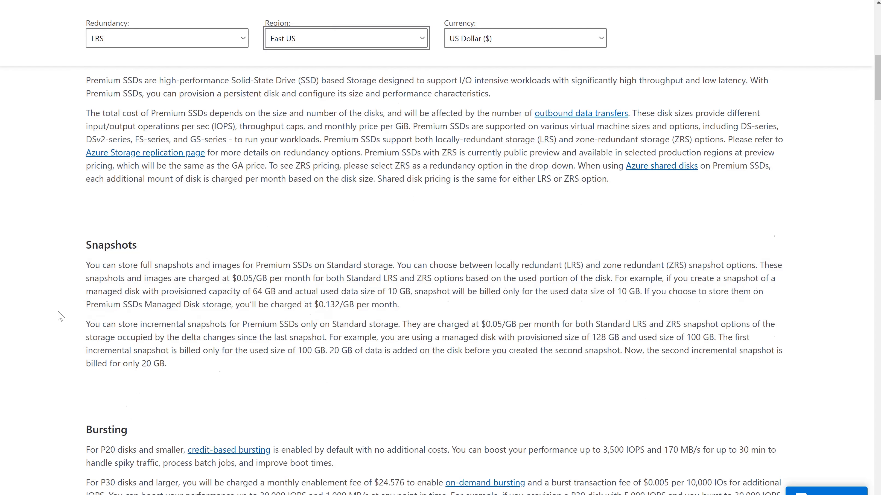
pyautogui.scroll(-3, 60, 316)
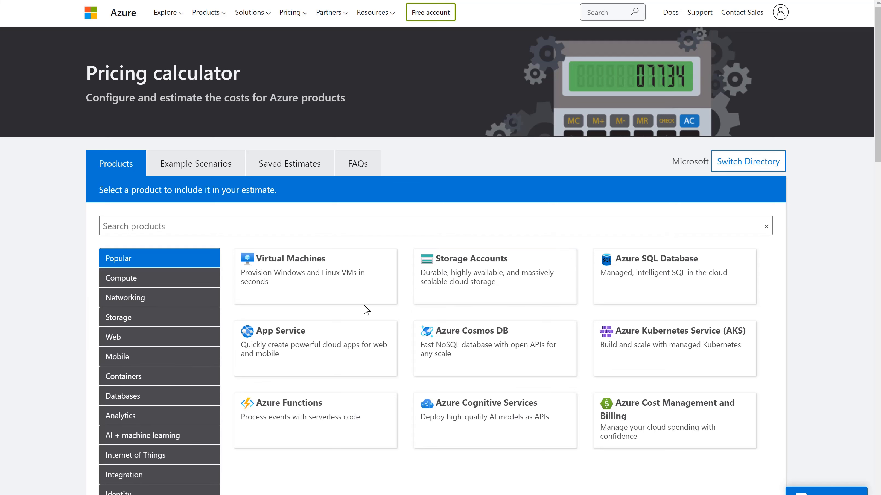
# Step: Add Virtual Machines to the pricing calculator estimate and set its region to East US
pyautogui.click(302, 276)
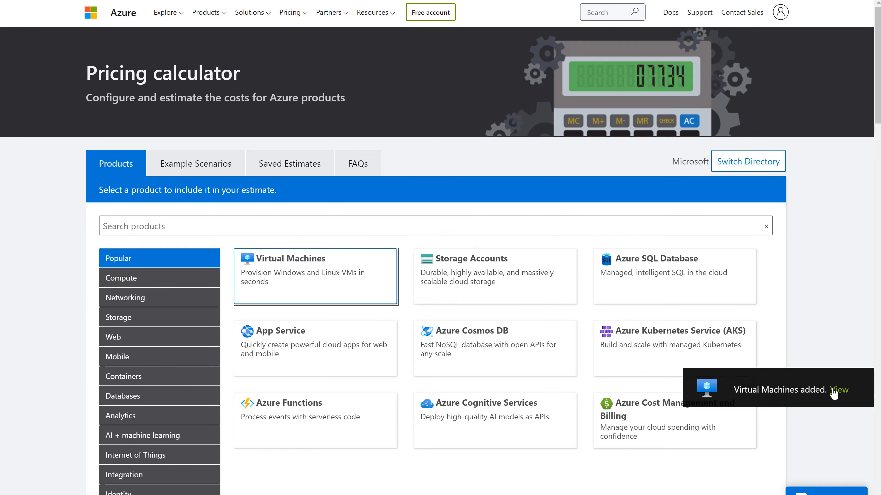
pyautogui.click(838, 390)
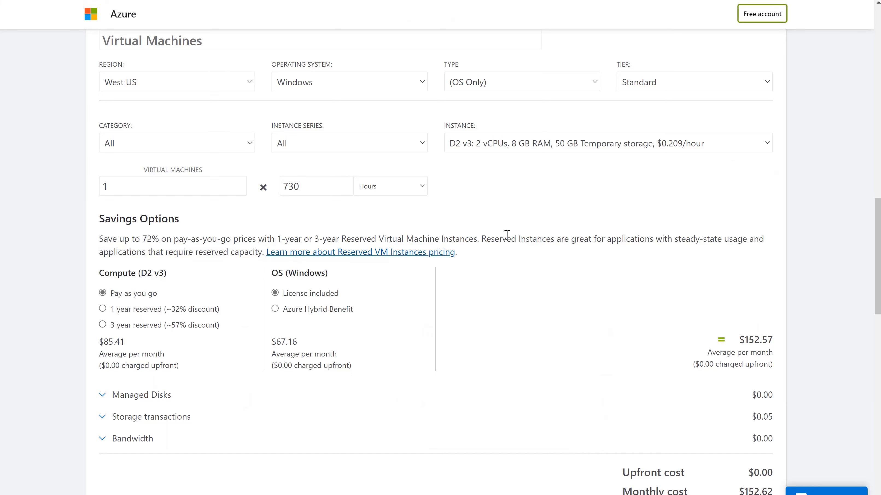
pyautogui.click(250, 85)
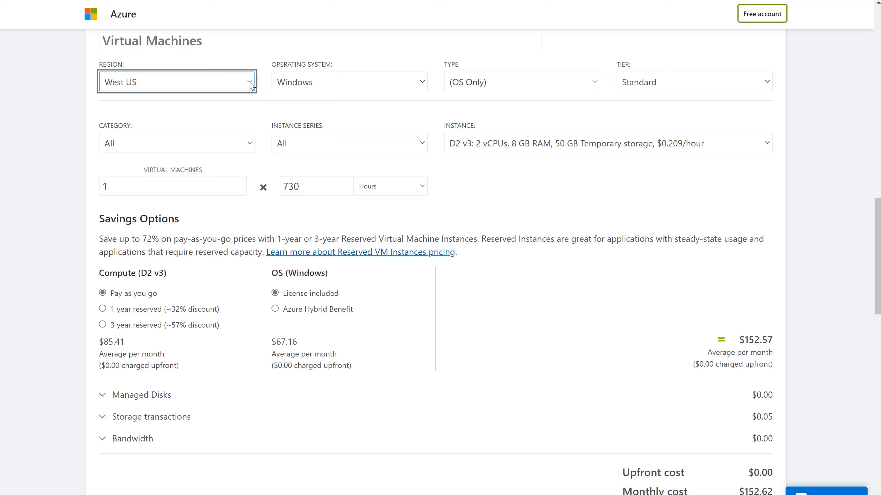
pyautogui.click(250, 85)
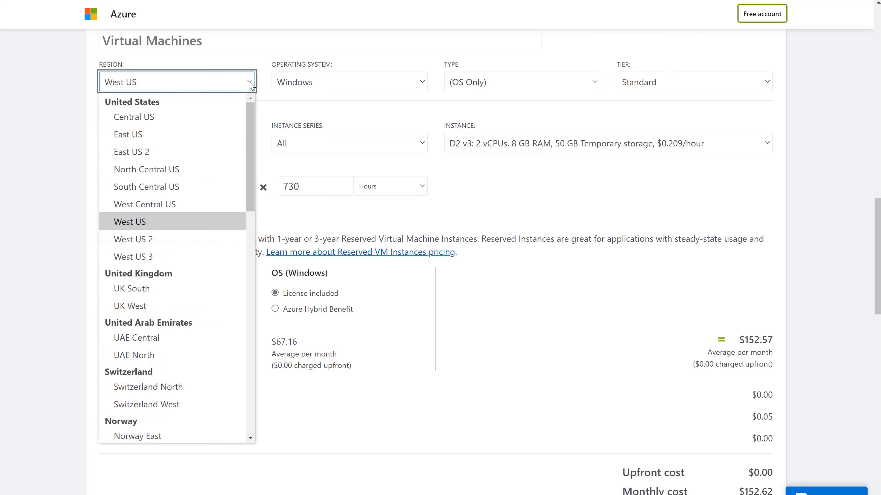
pyautogui.click(177, 138)
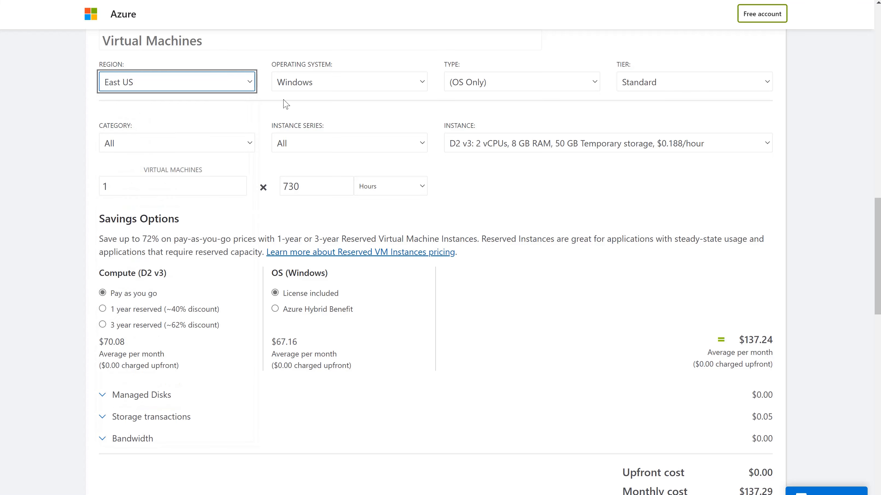
# Step: Keep Windows as the operating system and choose the D4s v4 instance with 4 vCPUs and 16 GB RAM
pyautogui.click(419, 85)
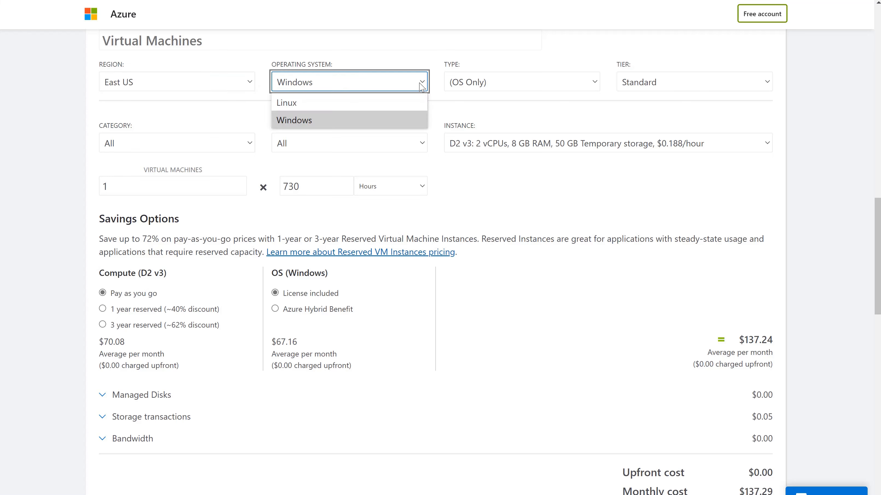
pyautogui.click(420, 88)
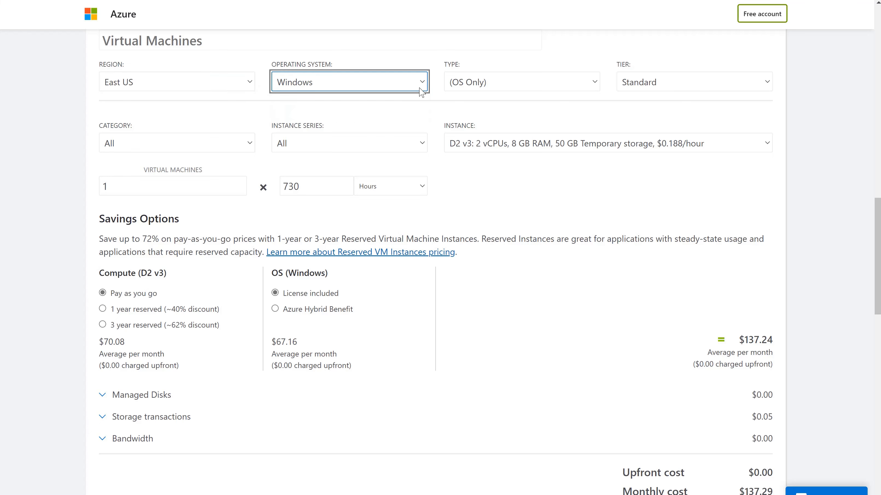
pyautogui.click(766, 145)
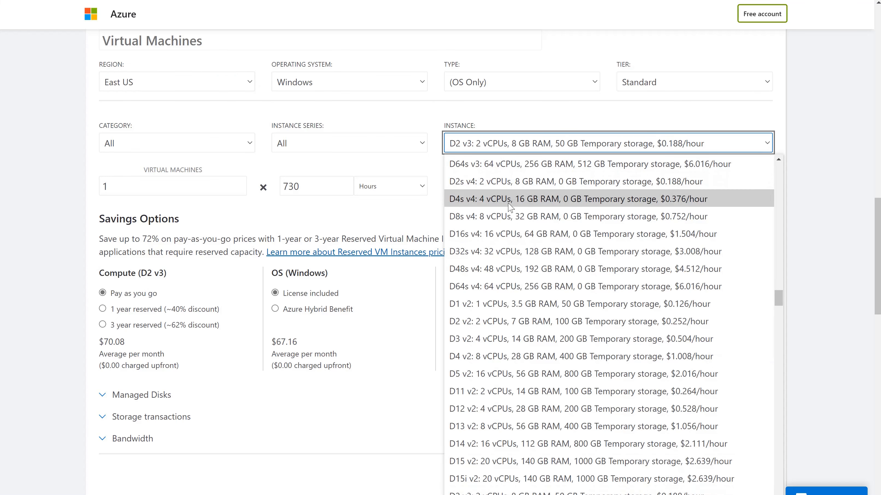
pyautogui.click(498, 205)
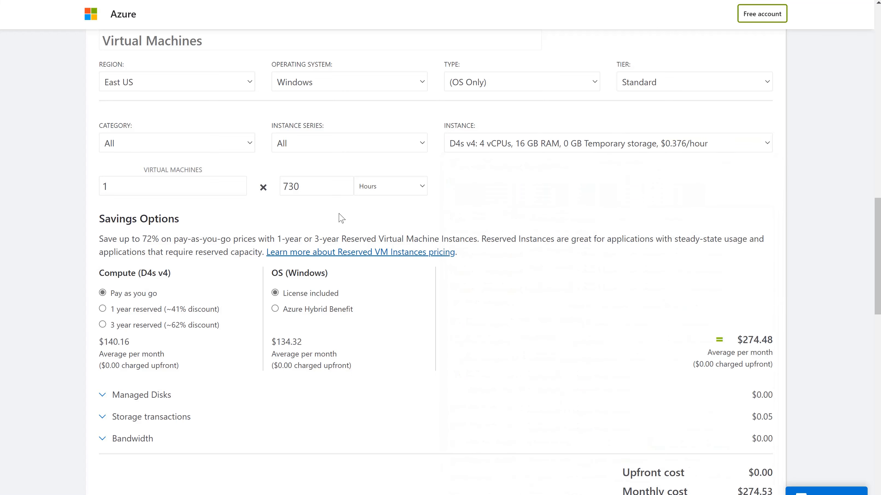
# Step: Try a quantity of 3 virtual machines in the estimate and return it to 1
pyautogui.doubleClick(239, 183)
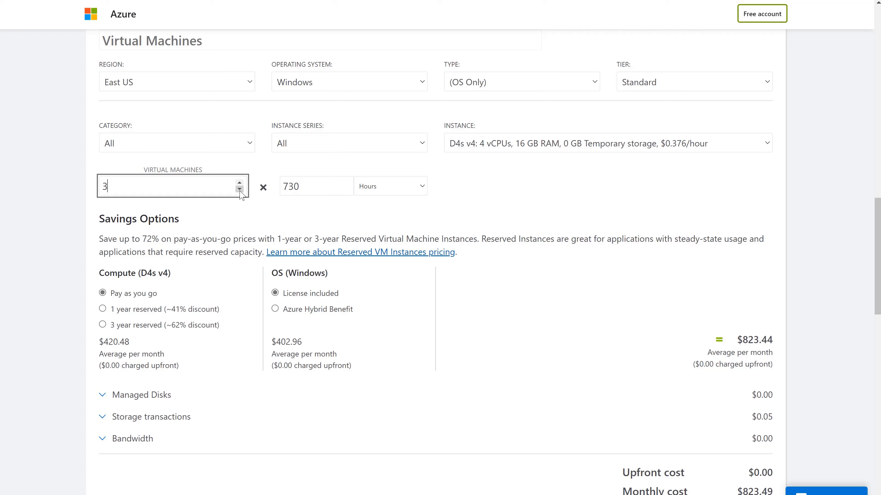
pyautogui.doubleClick(239, 190)
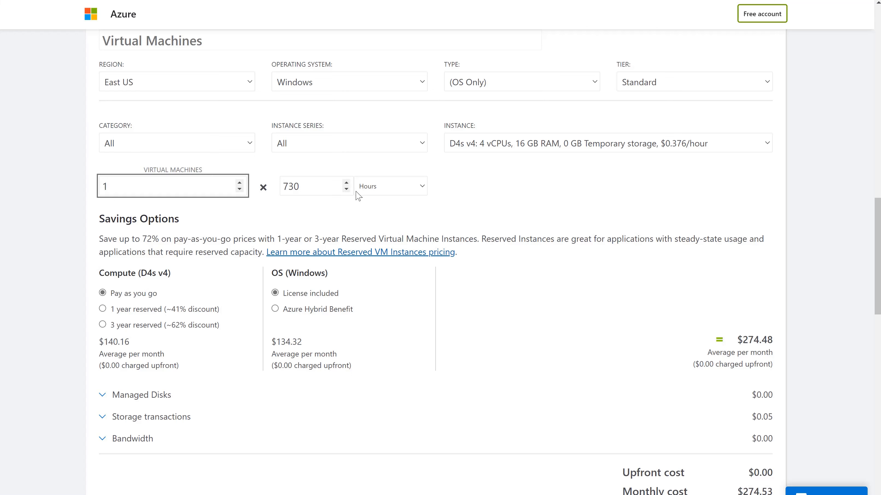
pyautogui.click(475, 213)
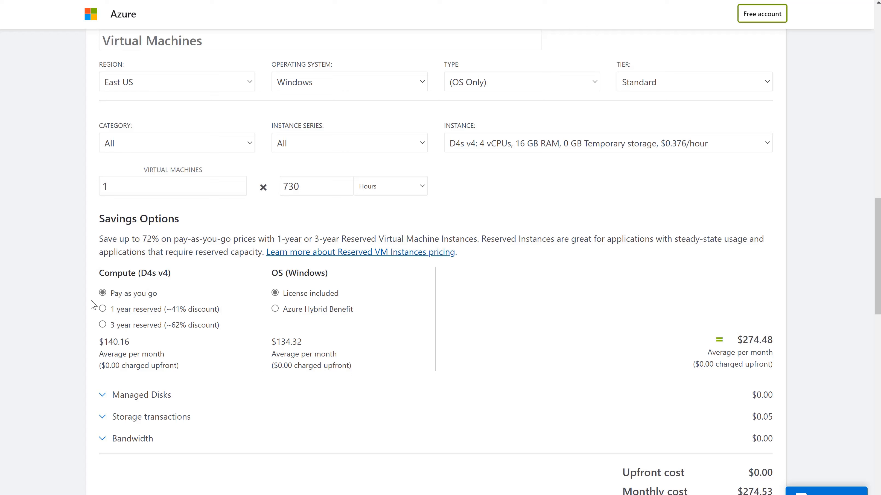
# Step: Compare 1 year reserved, 3 year reserved and Azure Hybrid Benefit pricing, returning to Pay as you go and License included
pyautogui.click(103, 309)
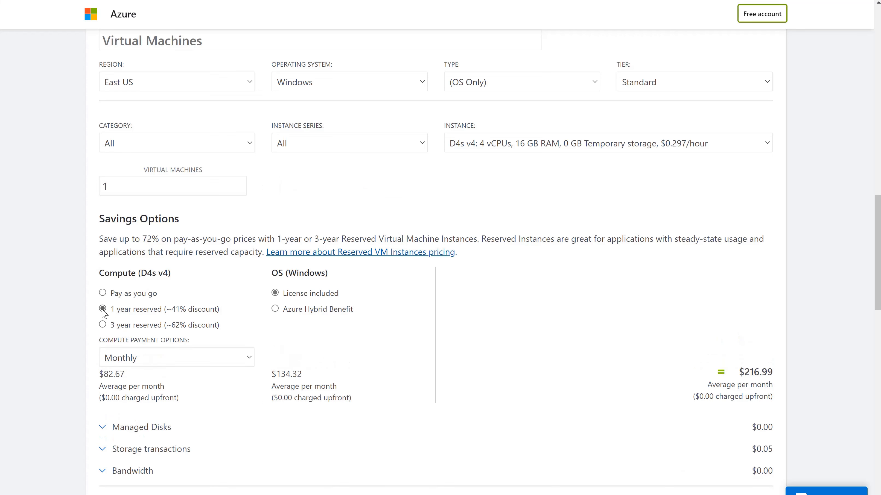
pyautogui.click(102, 325)
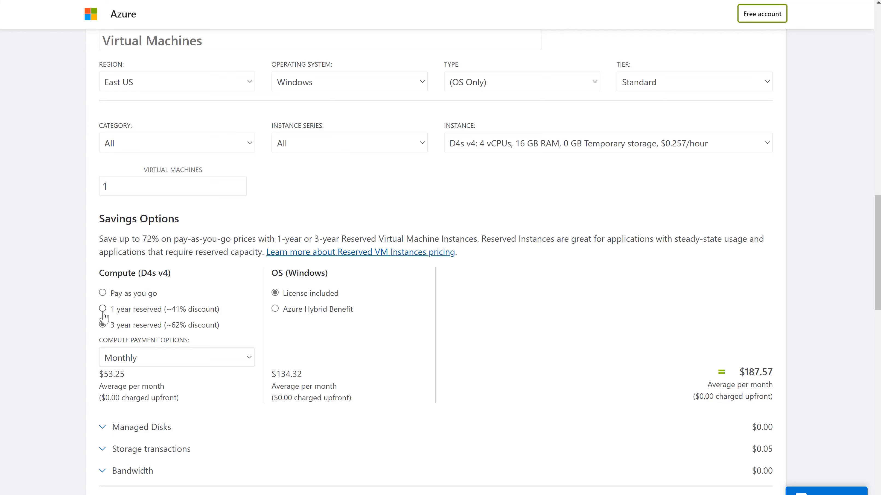
pyautogui.click(102, 294)
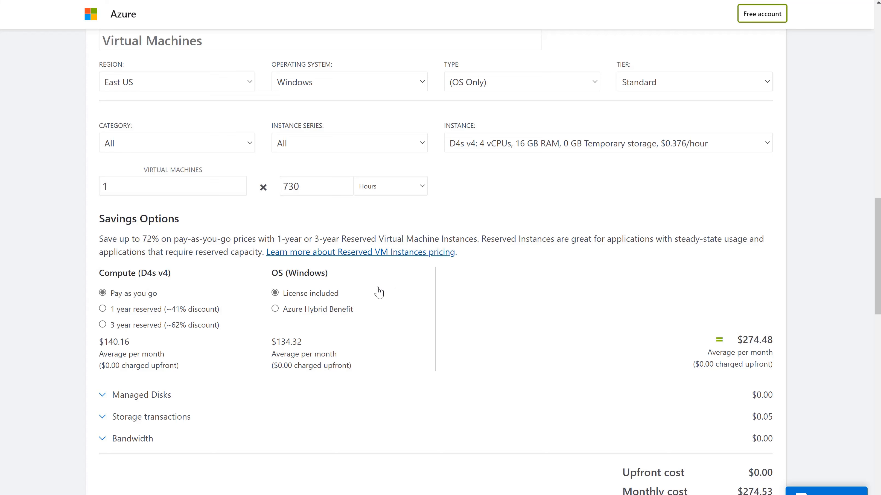
pyautogui.click(303, 310)
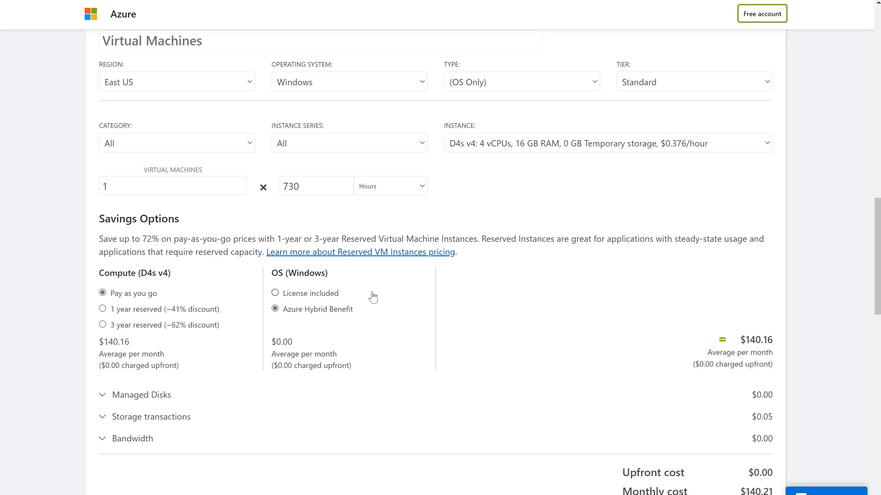
pyautogui.click(321, 294)
# Step: Set the Managed Disks tier to Premium SSD and show the available disk sizes
pyautogui.scroll(-3, 322, 295)
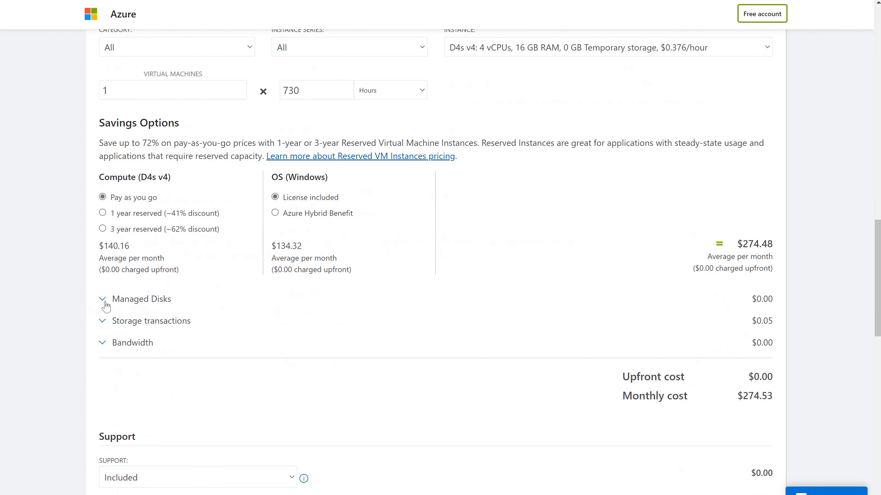
pyautogui.click(105, 304)
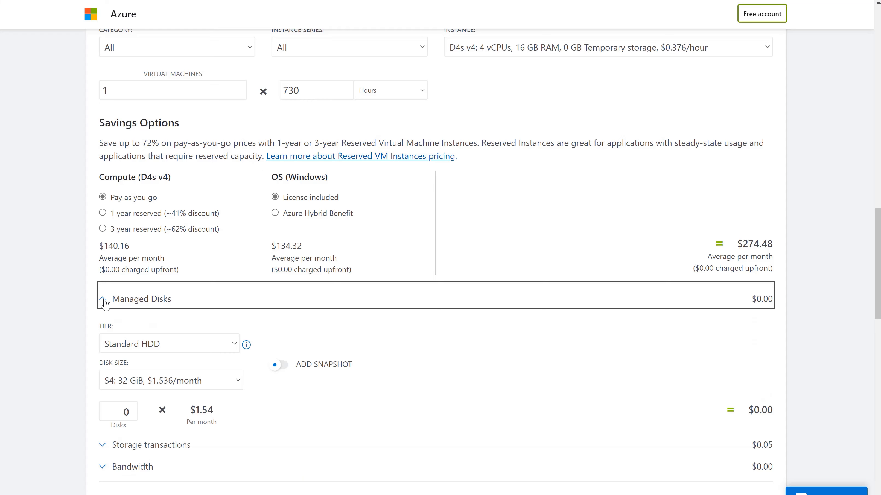
pyautogui.scroll(-2, 100, 305)
pyautogui.scroll(-2, 72, 295)
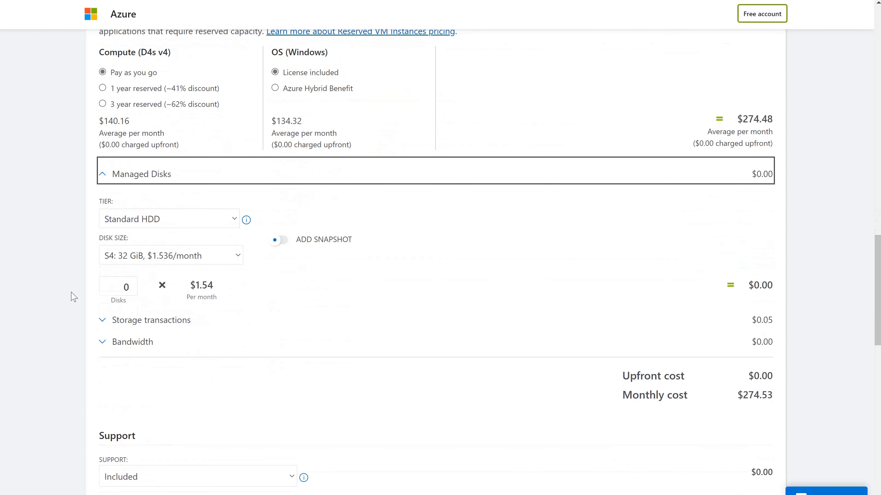
pyautogui.click(235, 219)
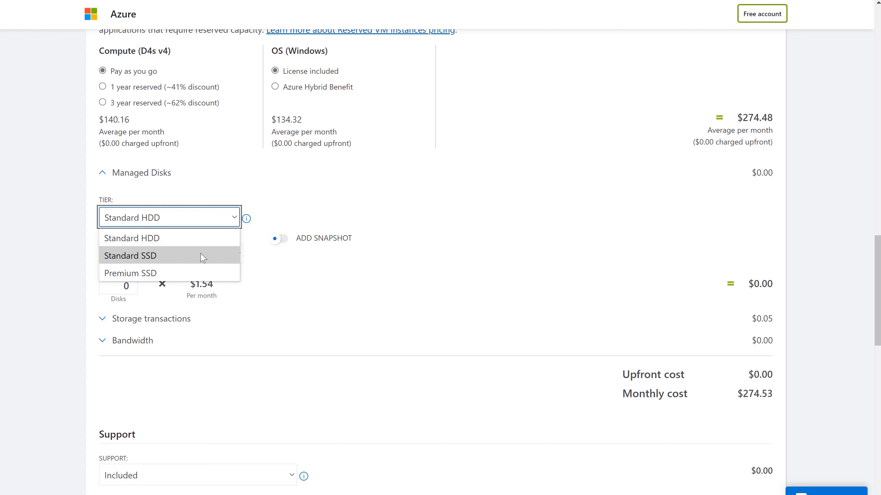
pyautogui.click(199, 273)
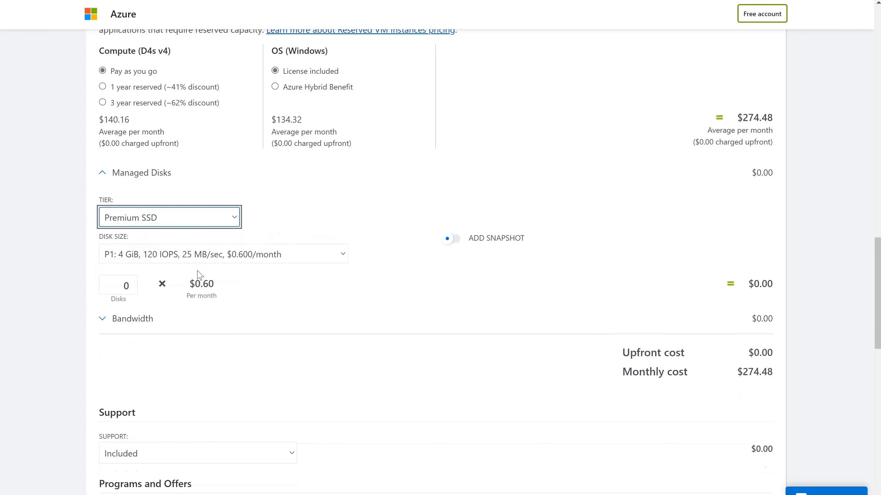
pyautogui.click(343, 257)
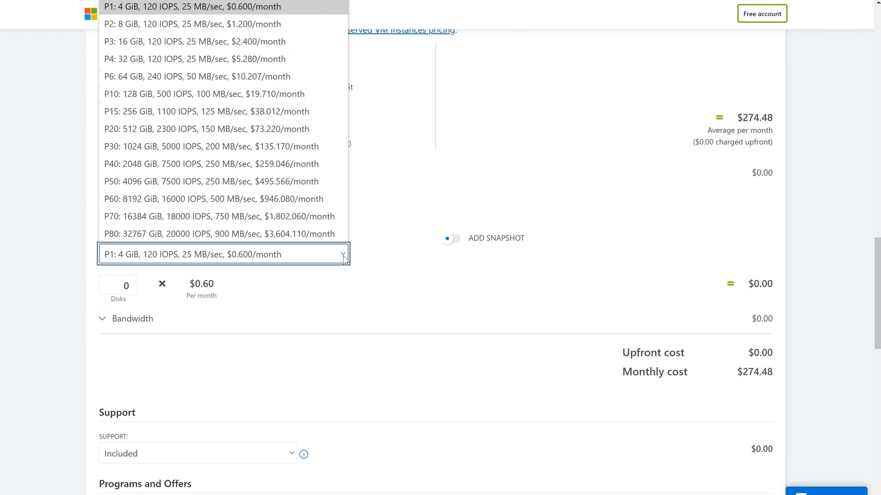
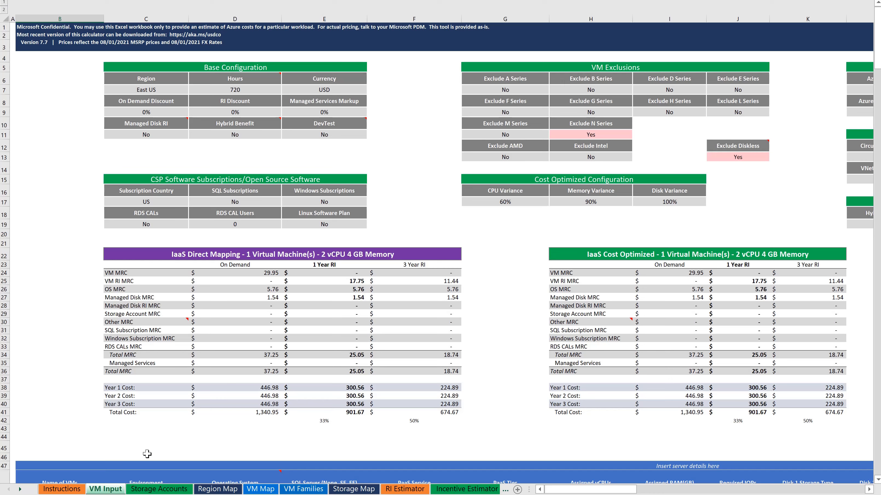
# Step: Switch to the Azure cost estimator workbook in Excel and open its Instructions sheet
pyautogui.click(61, 489)
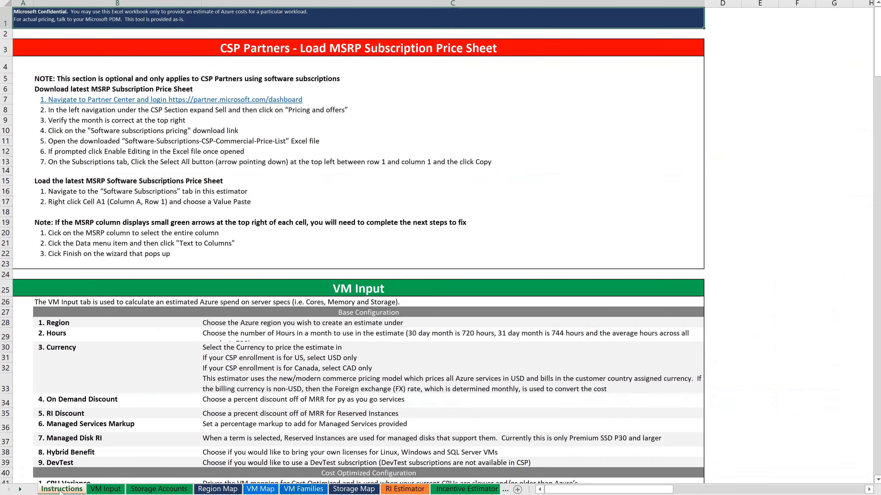
# Step: Review the VM Input section of the instructions, and open the VM Input sheet at its server details table
pyautogui.scroll(-7, 161, 354)
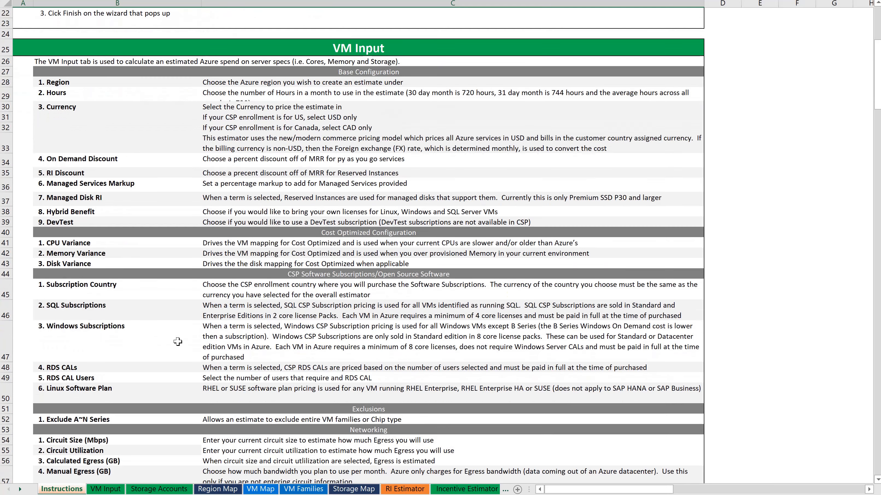
pyautogui.scroll(-1, 178, 341)
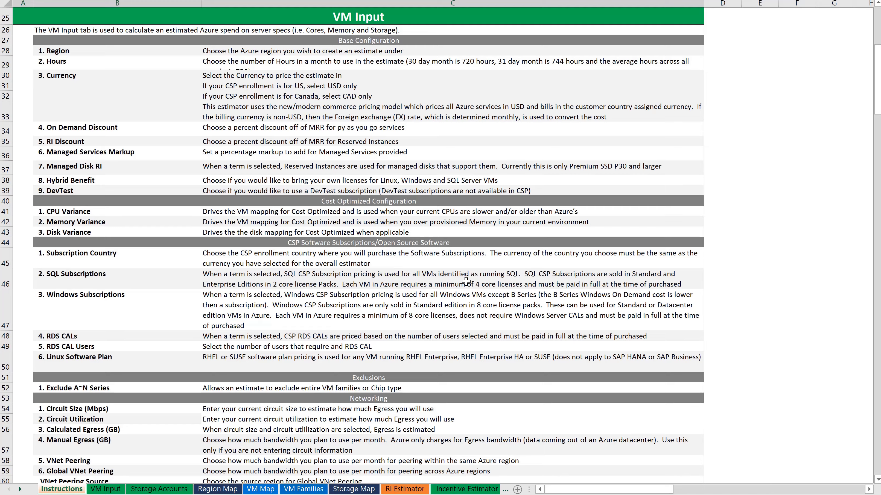
pyautogui.hotkey('ctrl', 'pagedown')
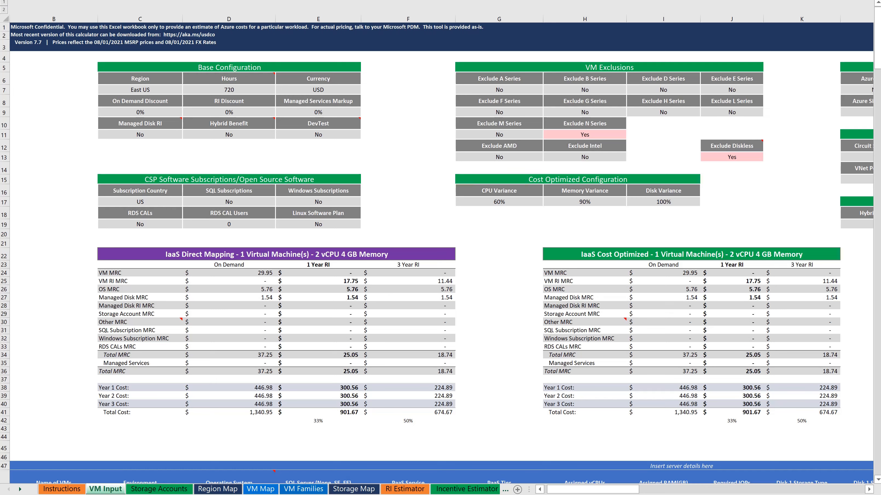
pyautogui.click(53, 288)
pyautogui.scroll(-4, 51, 281)
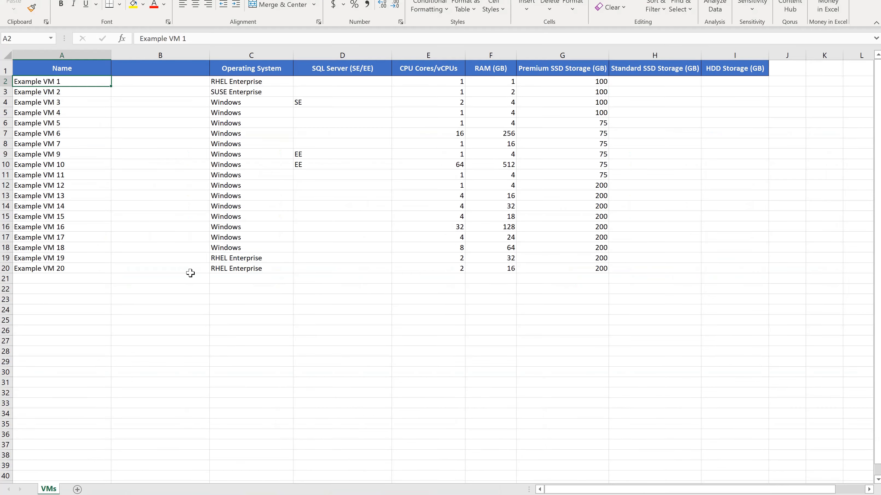
# Step: Copy names, operating systems and SQL Server editions (A2:D20) from the DCO Data Collection workbook and paste them as values from B49 of VM Input
pyautogui.click(62, 148)
pyautogui.moveTo(72, 83); pyautogui.dragTo(307, 268)
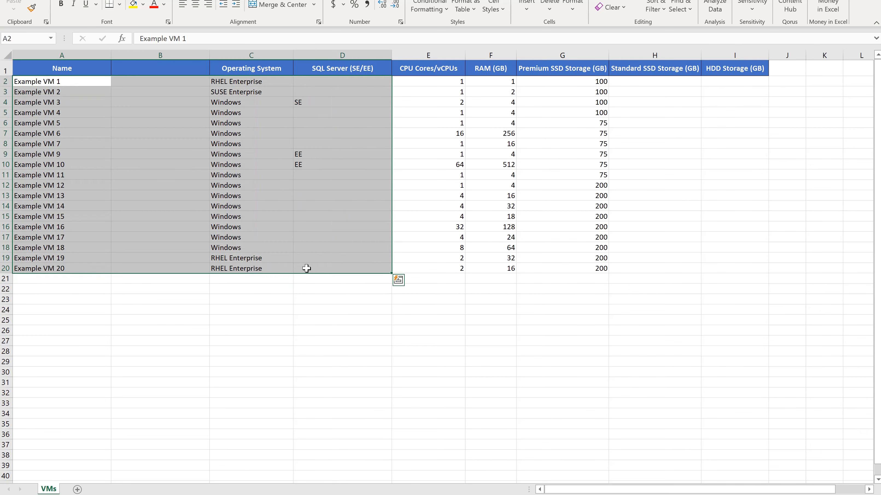
pyautogui.hotkey('ctrl', 'c')
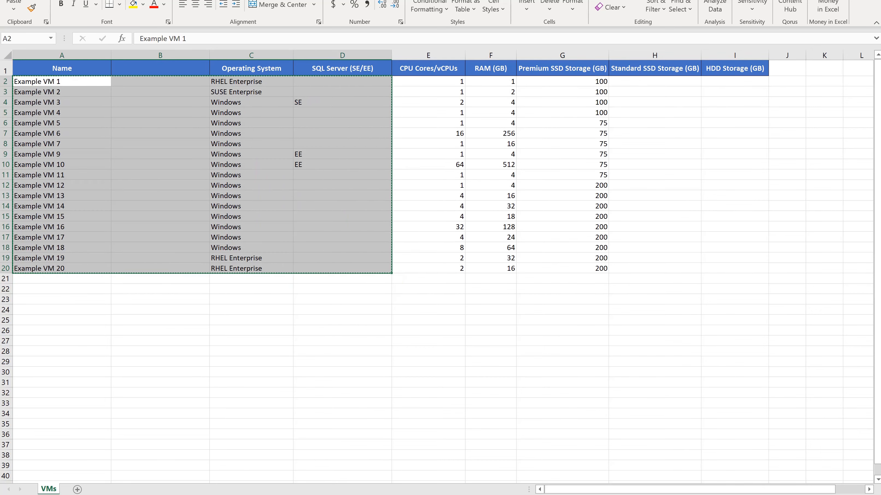
pyautogui.hotkey('alt', 'Tab')
pyautogui.click(52, 222)
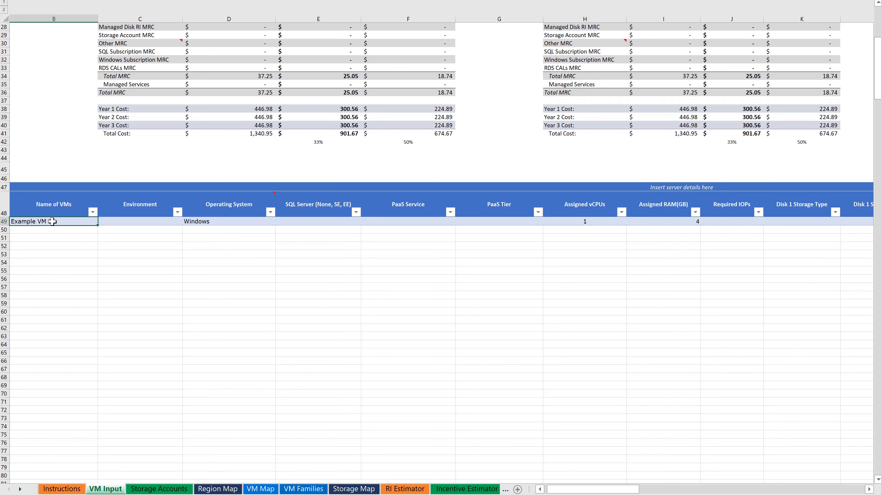
pyautogui.rightClick(52, 222)
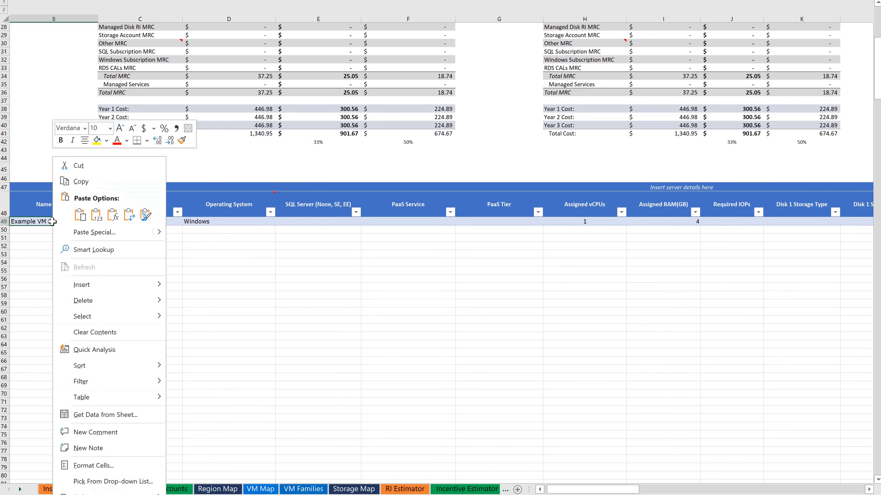
pyautogui.click(96, 219)
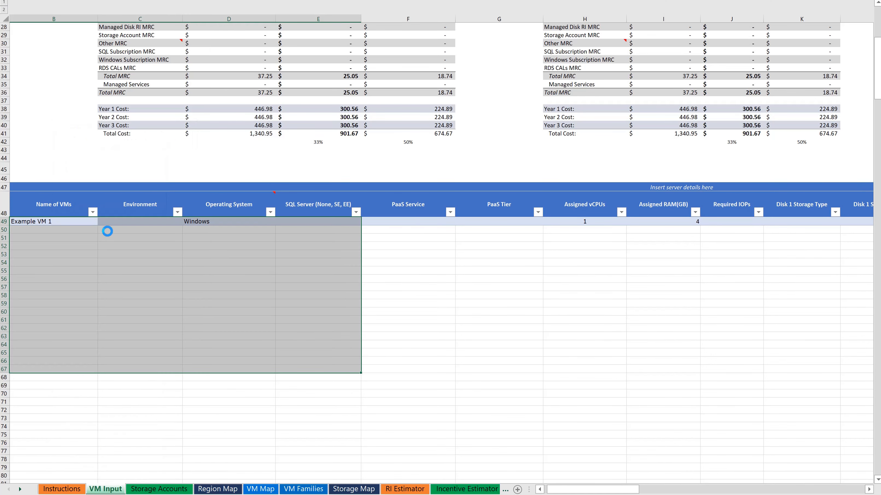
pyautogui.click(381, 231)
# Step: Copy the CPU cores and RAM values (E2:F20) from the data collection workbook and paste them as values from H49 under Assigned vCPUs
pyautogui.click(547, 494)
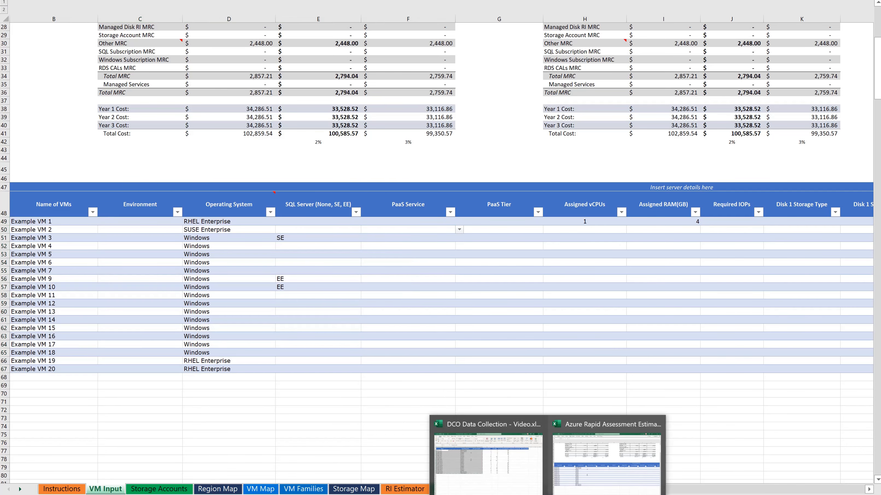
pyautogui.click(520, 465)
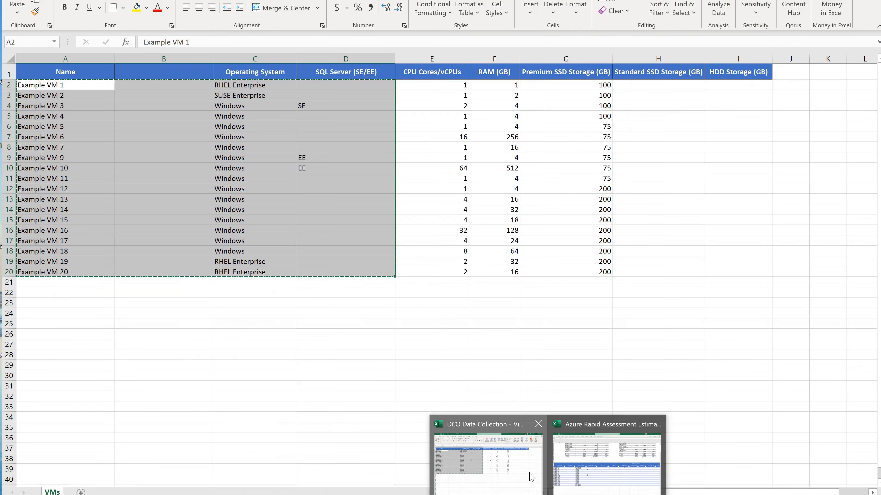
pyautogui.moveTo(450, 82); pyautogui.dragTo(498, 270)
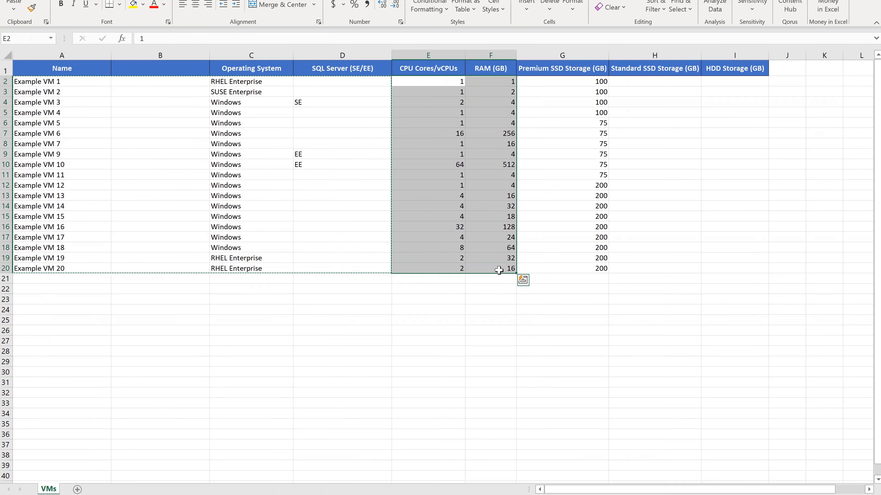
pyautogui.hotkey('ctrl', 'c')
pyautogui.hotkey('alt', 'Tab')
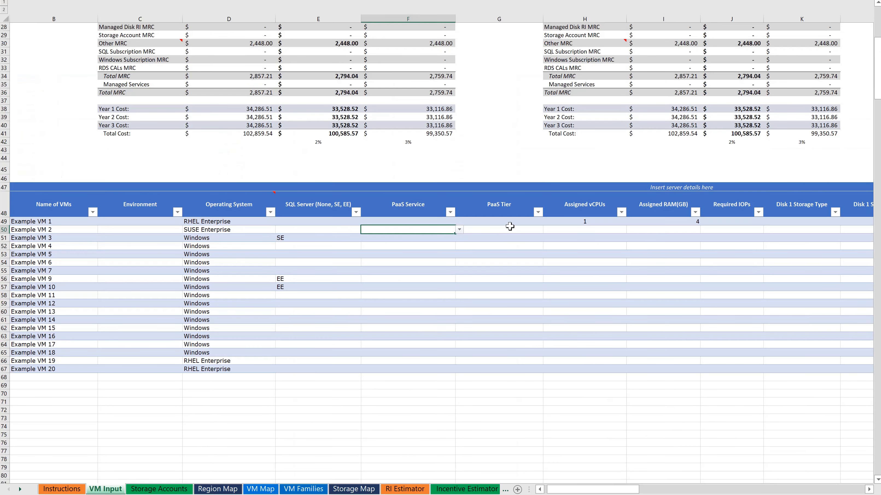
pyautogui.click(582, 221)
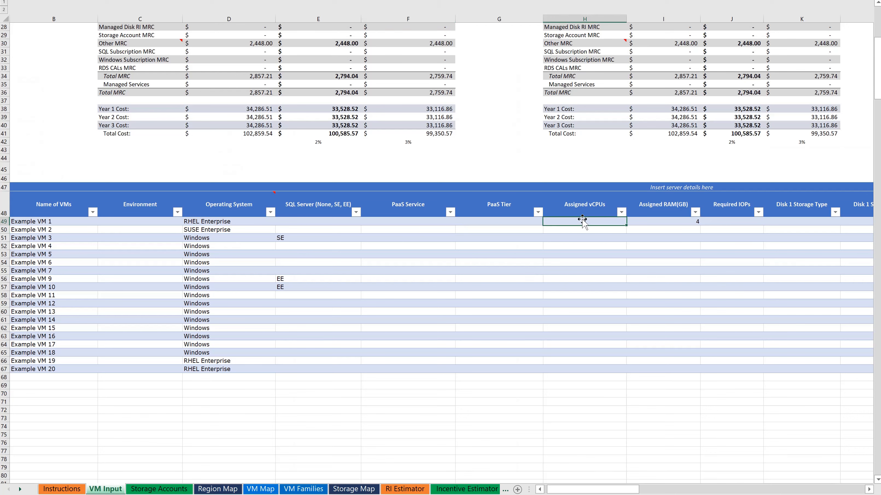
pyautogui.rightClick(583, 221)
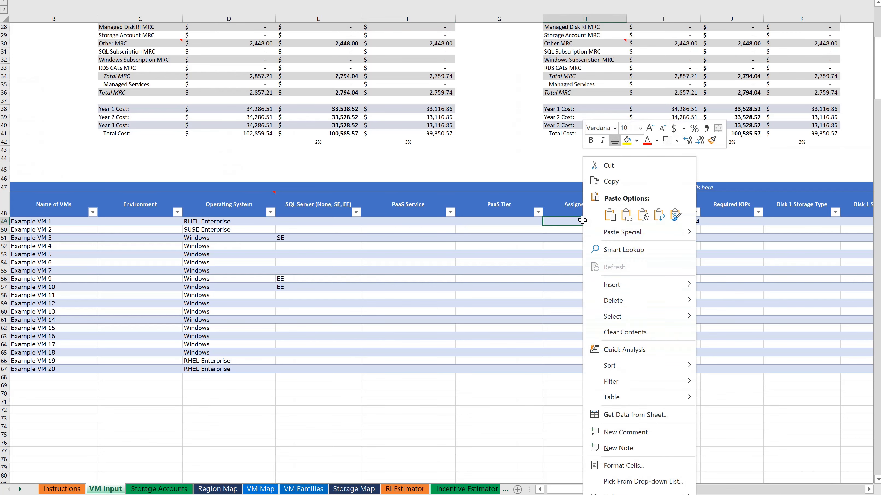
pyautogui.click(623, 218)
pyautogui.click(683, 237)
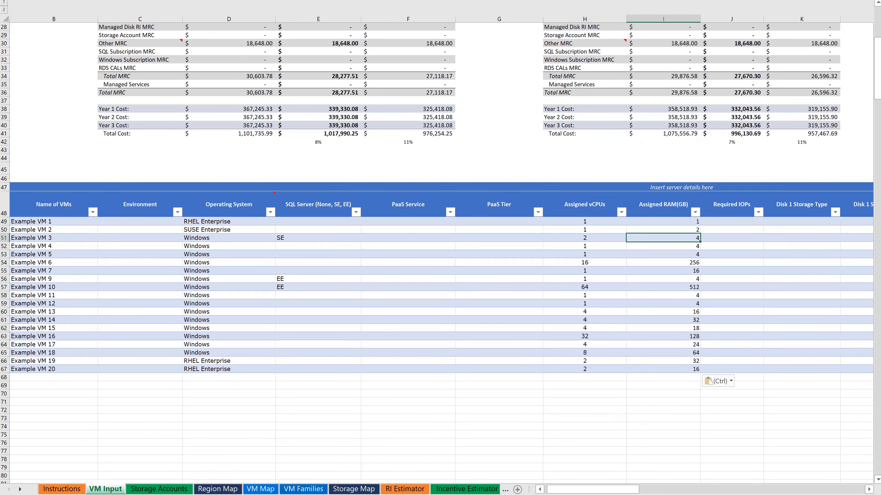
# Step: Copy the Premium SSD storage sizes (G2:G20) from the data collection workbook and paste them as values from L49 under Disk 1 Storage (GB)
pyautogui.click(536, 477)
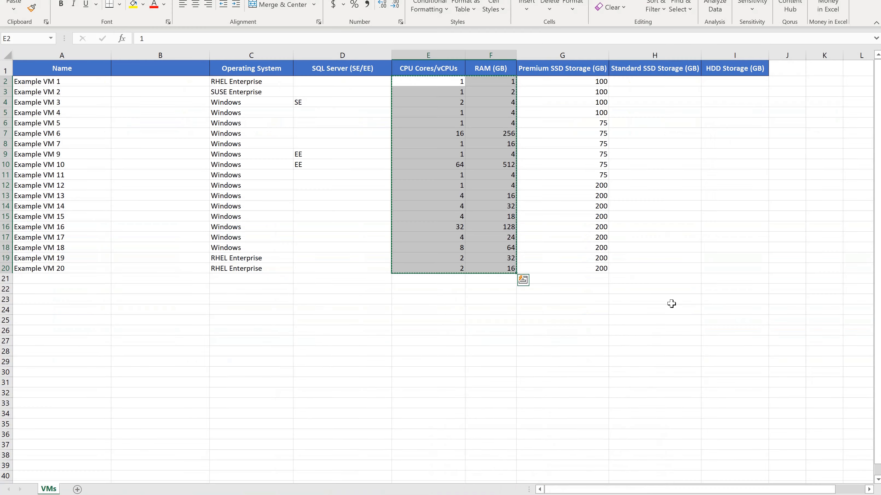
pyautogui.click(596, 143)
pyautogui.moveTo(574, 80); pyautogui.dragTo(579, 266)
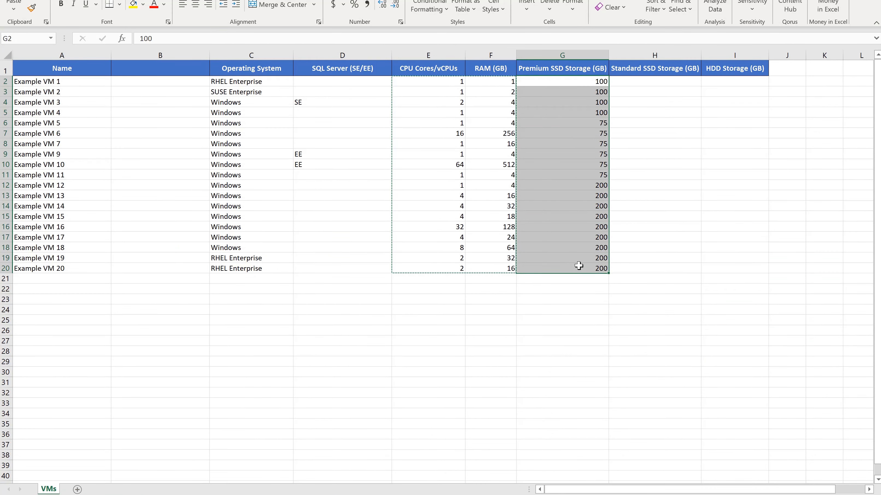
pyautogui.hotkey('ctrl', 'c')
pyautogui.click(827, 1)
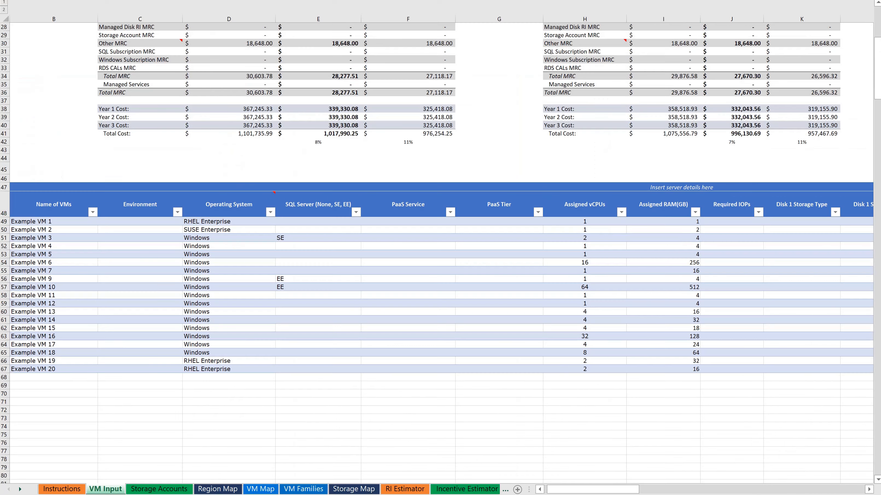
pyautogui.click(802, 221)
pyautogui.click(869, 489)
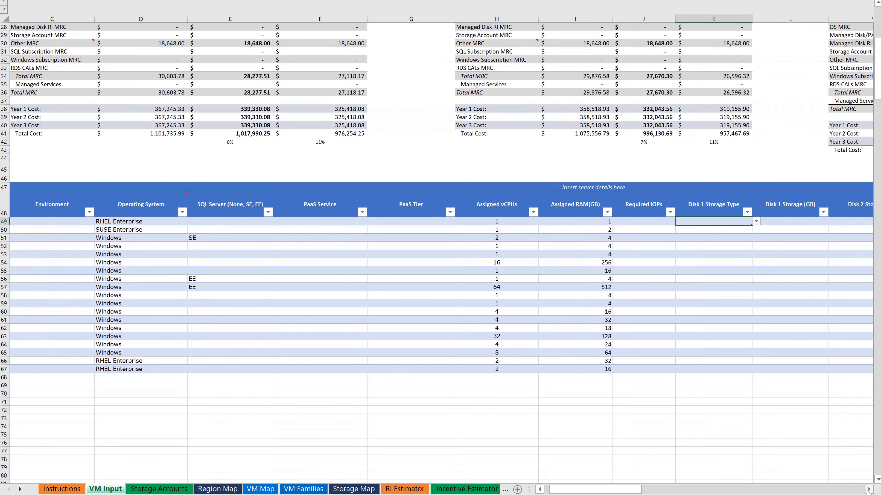
pyautogui.click(780, 221)
pyautogui.rightClick(781, 220)
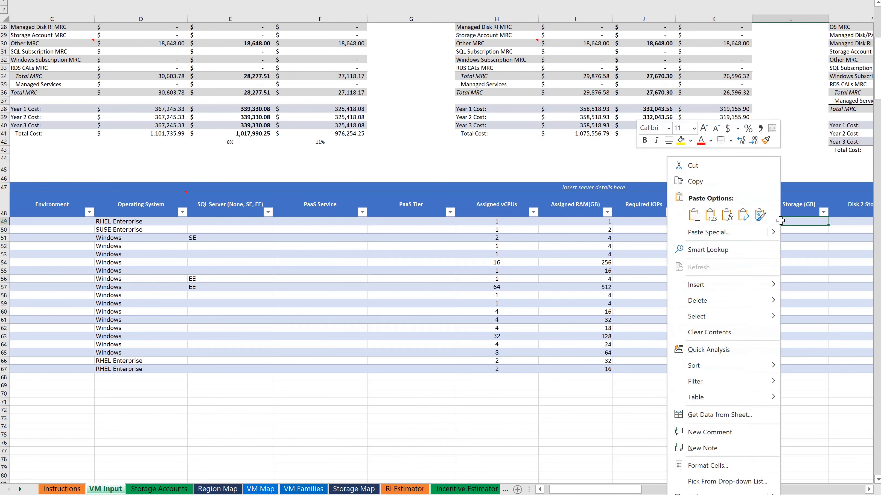
pyautogui.click(710, 215)
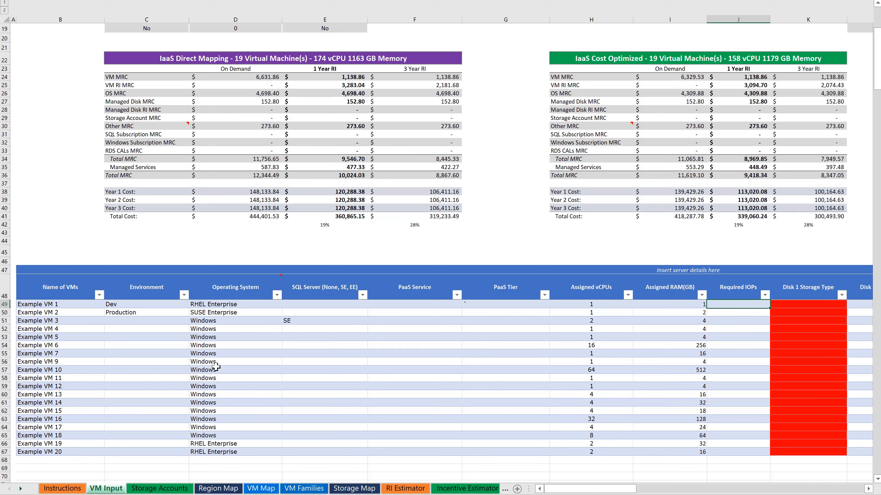
# Step: Examine Example VM 1's name and environment entries and the options available for its SQL Server edition
pyautogui.click(72, 305)
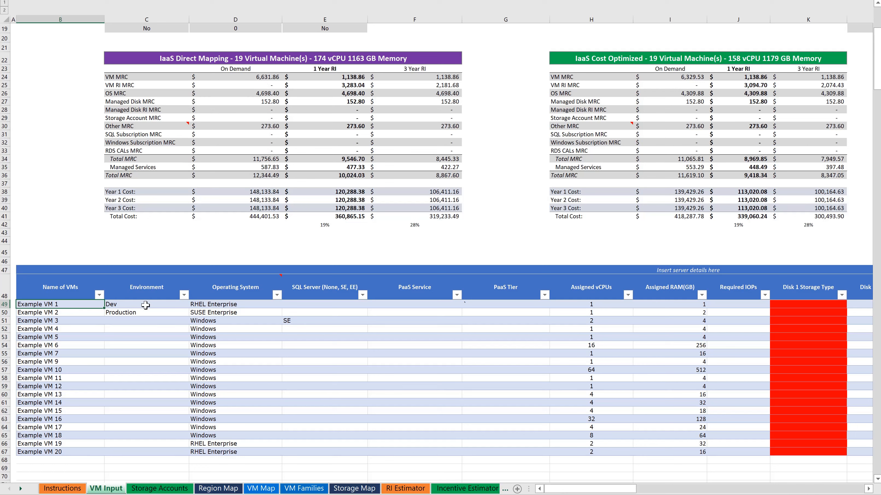
pyautogui.click(146, 306)
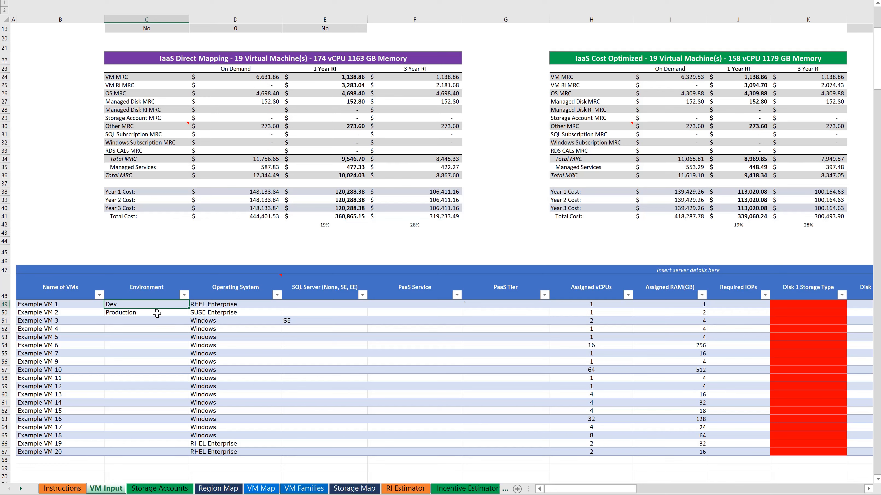
pyautogui.click(157, 314)
pyautogui.click(157, 305)
pyautogui.moveTo(261, 291)
pyautogui.click(344, 308)
pyautogui.click(371, 304)
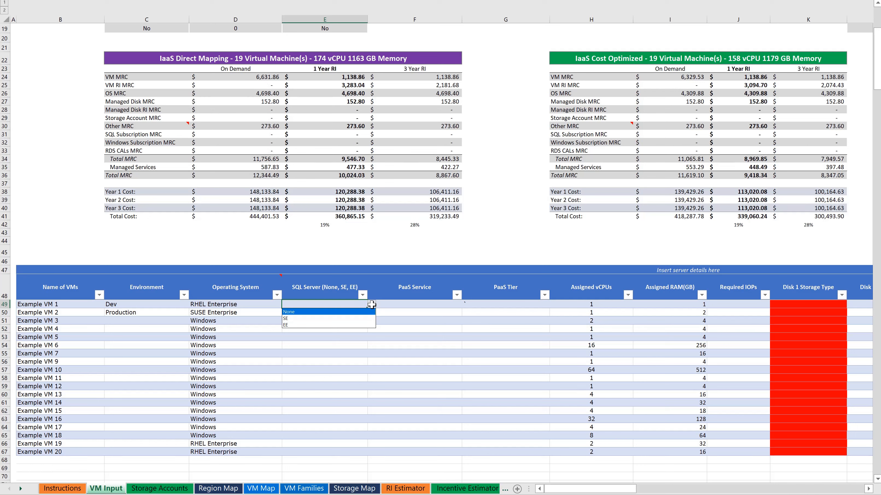
pyautogui.click(371, 304)
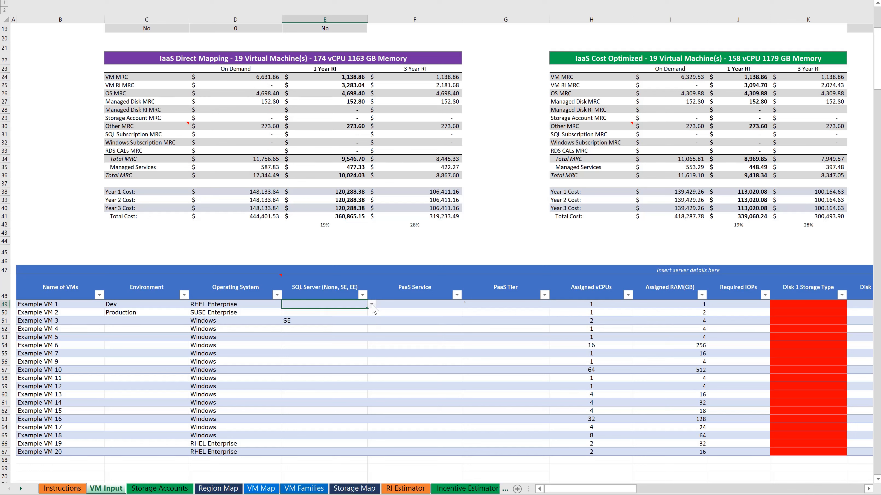
# Step: Try VPN Gateway as Example VM 1's PaaS service, show its available PaaS tiers, and clear the service again
pyautogui.click(429, 304)
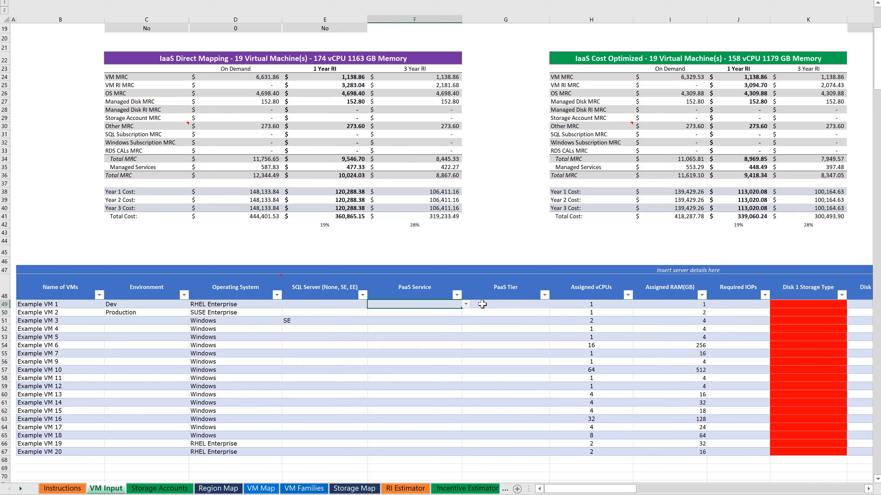
pyautogui.click(466, 305)
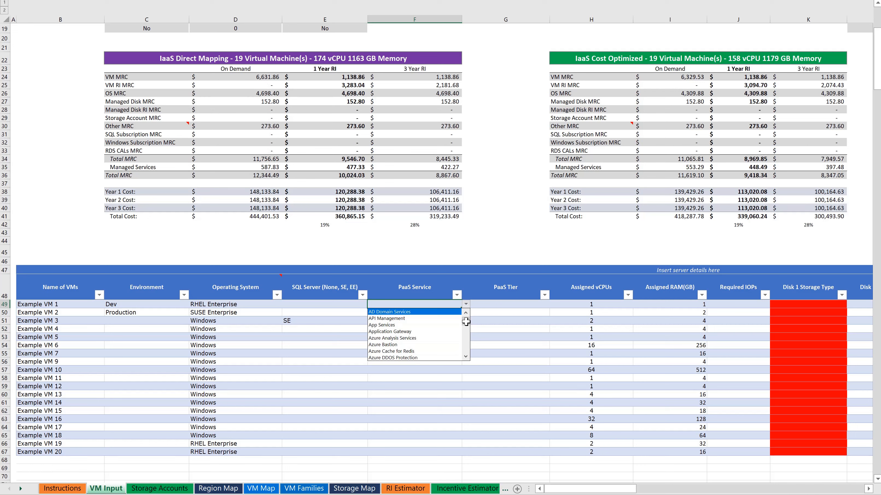
pyautogui.moveTo(465, 322); pyautogui.dragTo(467, 358)
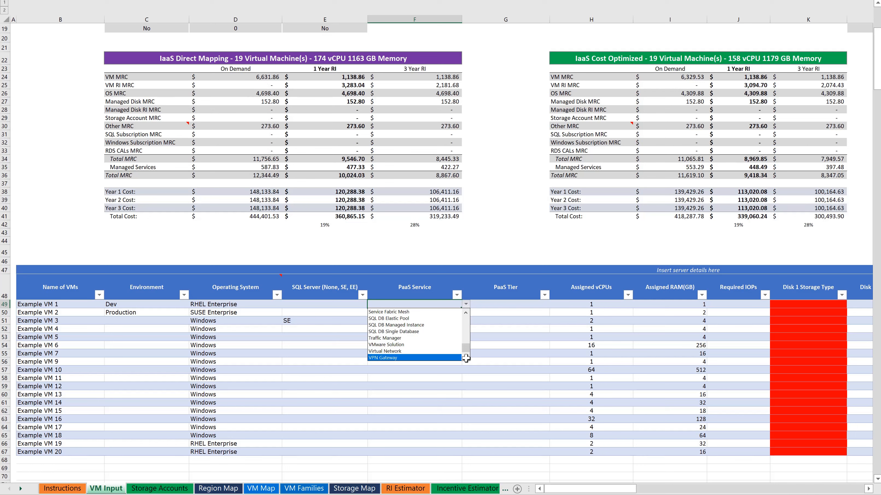
pyautogui.click(455, 359)
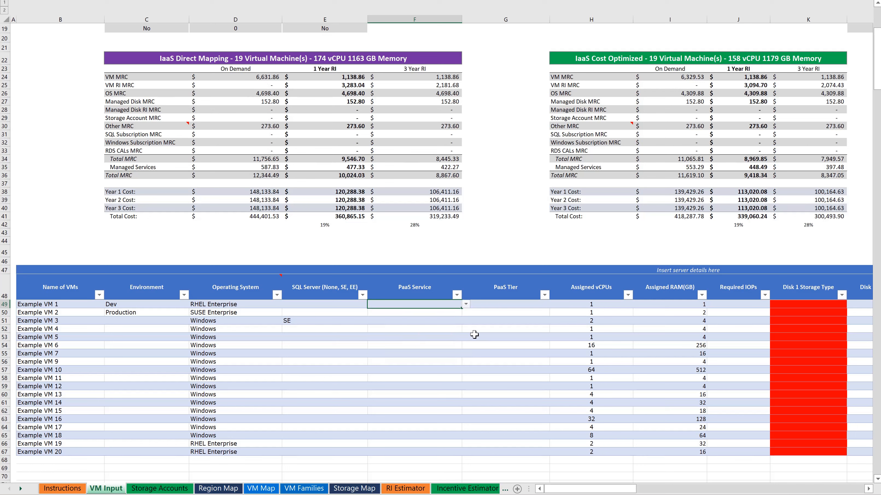
pyautogui.click(520, 304)
pyautogui.click(554, 304)
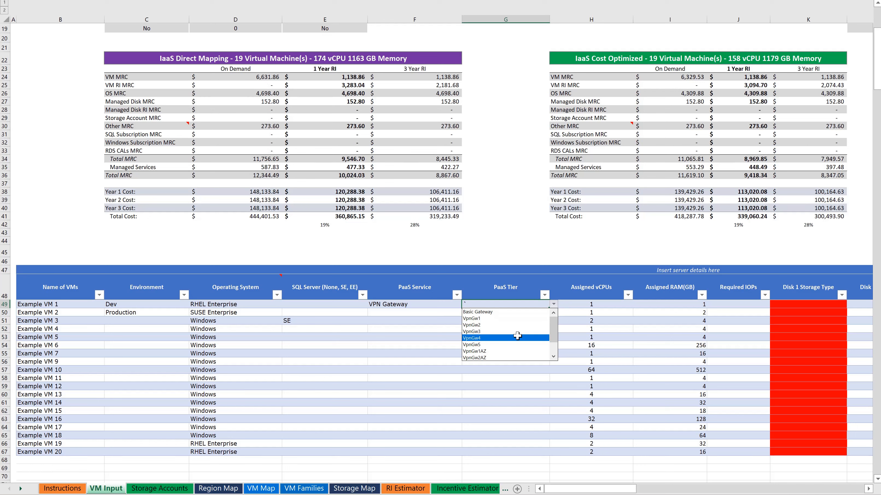
pyautogui.press('Escape')
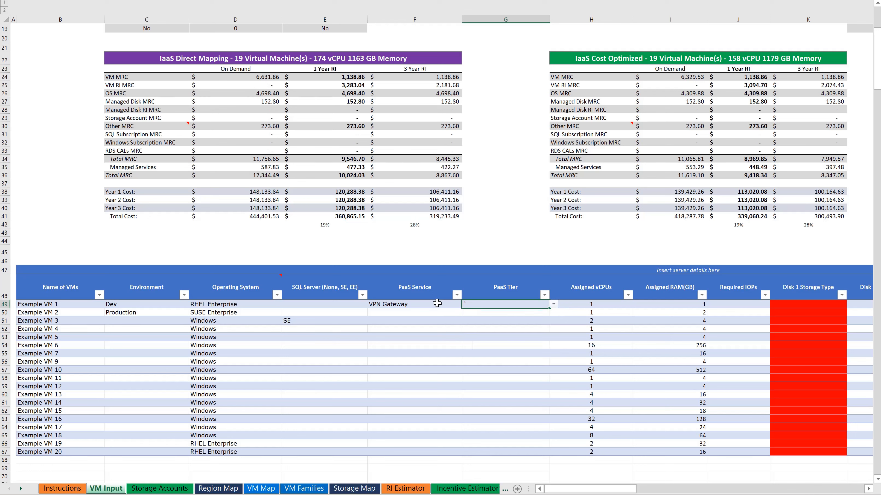
pyautogui.click(438, 305)
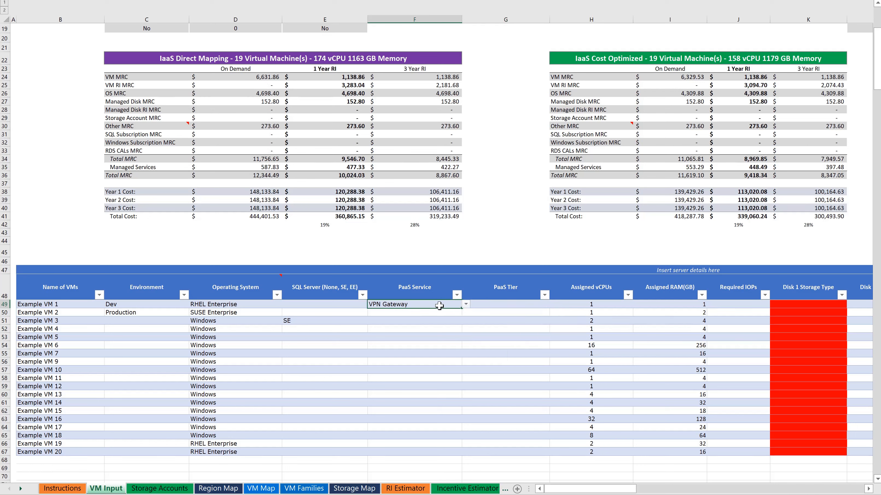
pyautogui.press('Delete')
# Step: Review Example VM 1's assigned vCPUs, assigned RAM and required IOPs entries
pyautogui.click(582, 304)
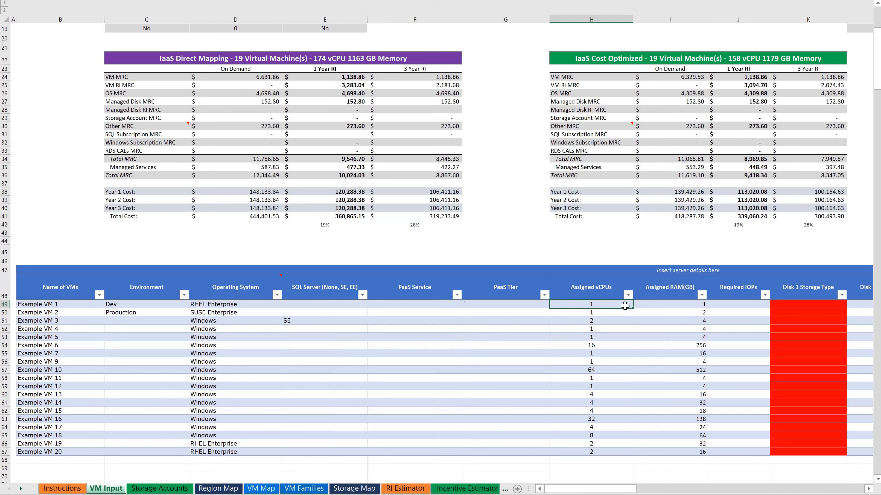
pyautogui.click(672, 305)
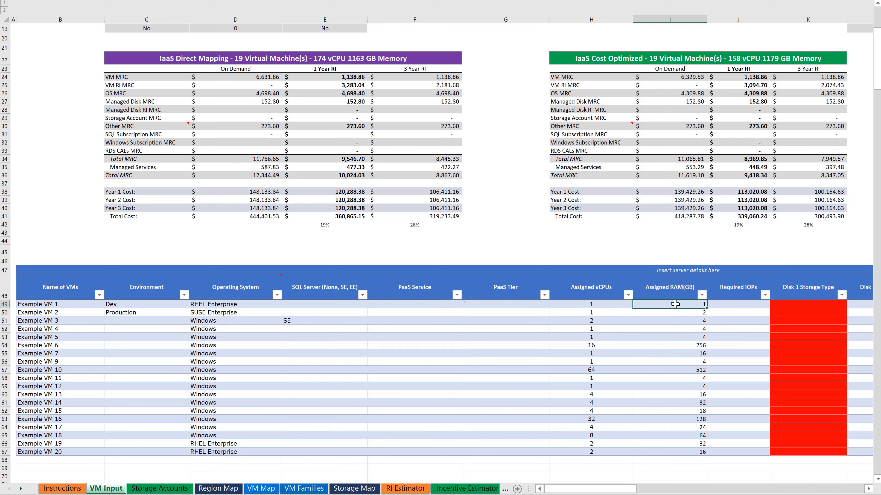
pyautogui.click(736, 305)
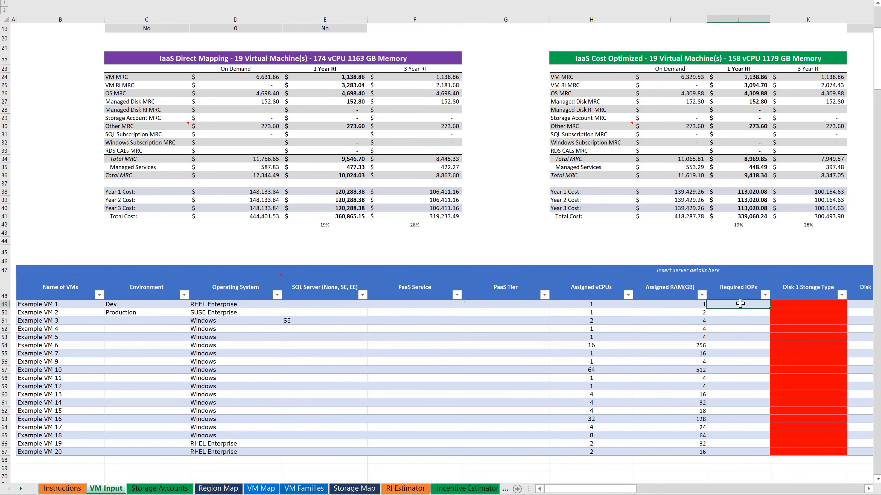
# Step: Set Example VM 1's Disk 1 Storage Type to Premium SSD - LRS and fill it down to every server (K49:K67)
pyautogui.click(868, 489)
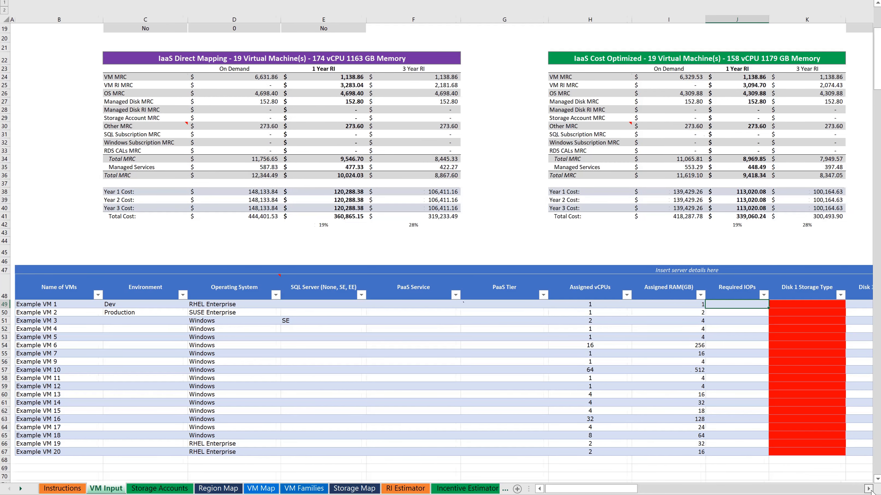
pyautogui.click(870, 491)
pyautogui.click(870, 490)
pyautogui.click(870, 490)
pyautogui.click(870, 490)
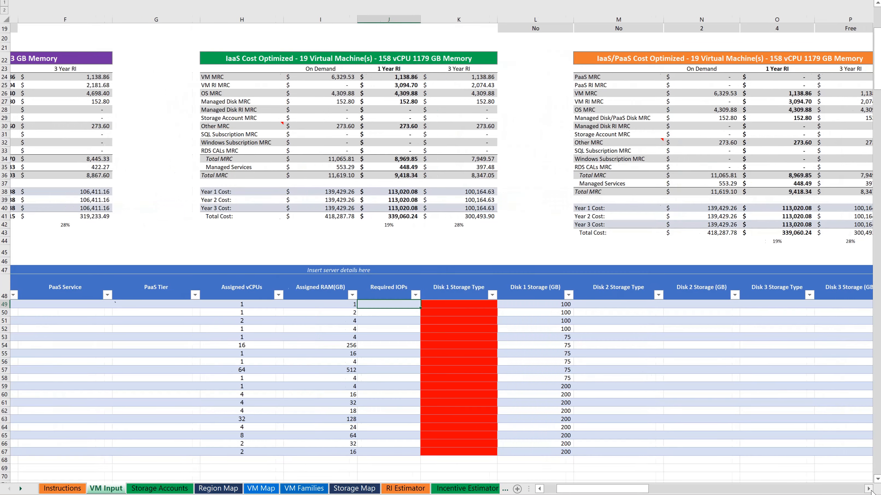
pyautogui.click(870, 491)
pyautogui.click(870, 491)
pyautogui.click(869, 490)
pyautogui.click(869, 490)
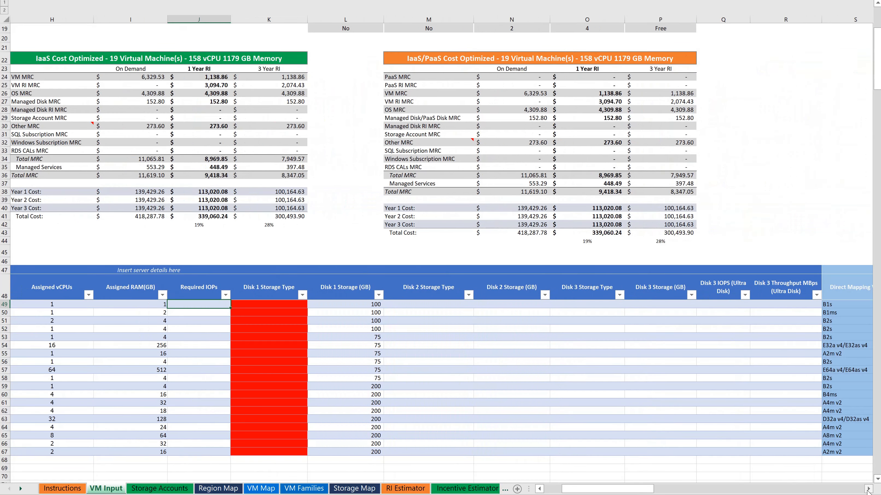
pyautogui.click(289, 307)
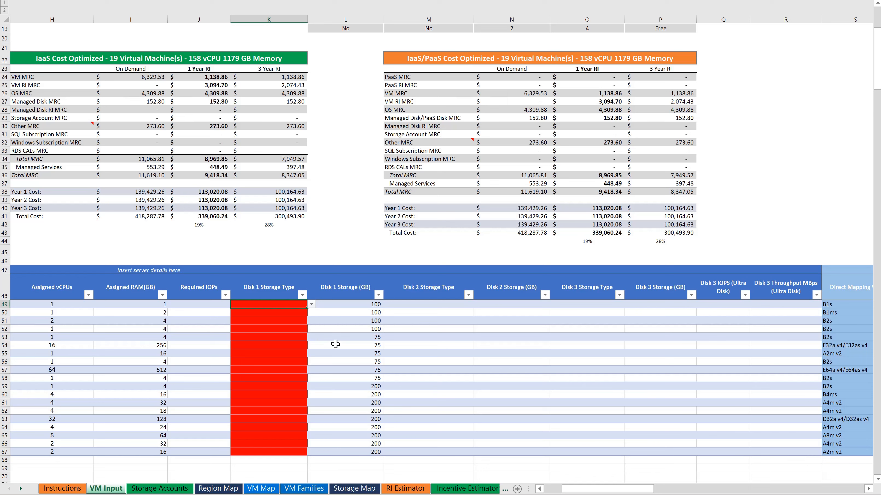
pyautogui.click(311, 305)
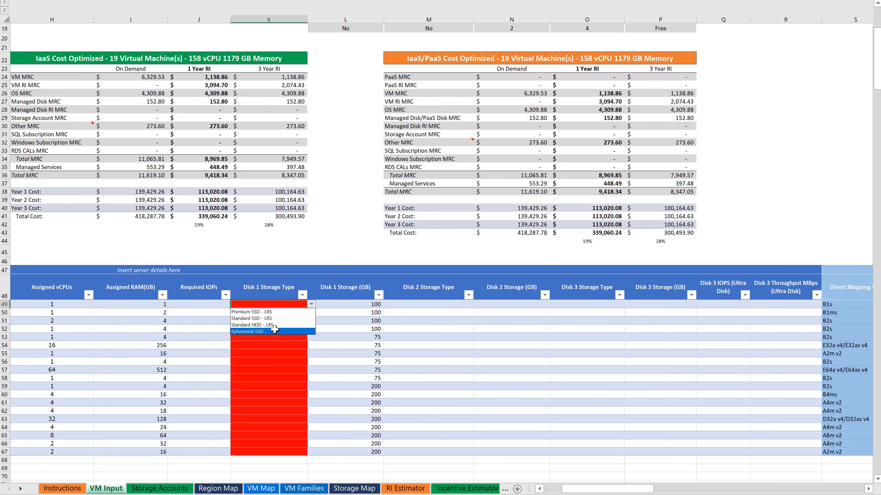
pyautogui.click(278, 313)
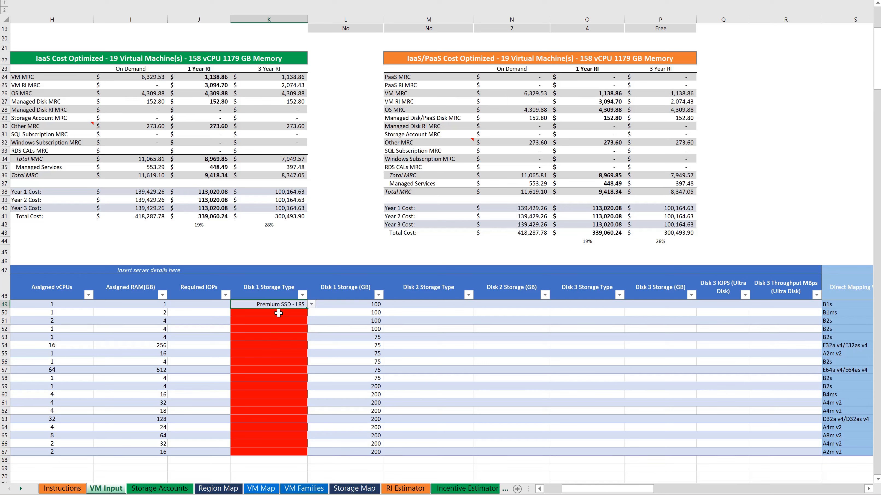
pyautogui.moveTo(303, 325); pyautogui.dragTo(304, 452)
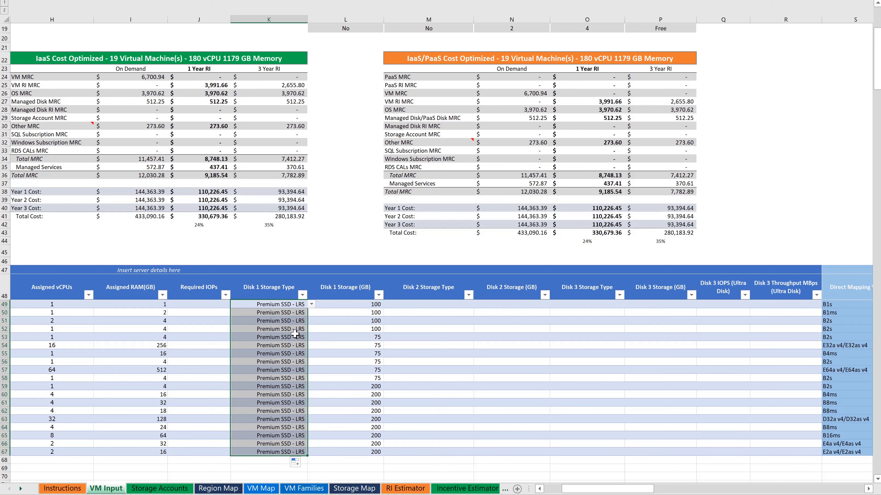
# Step: Check Example VM 1's Disk 1 storage size column and the storage types available for Disk 2 and Disk 3
pyautogui.click(323, 319)
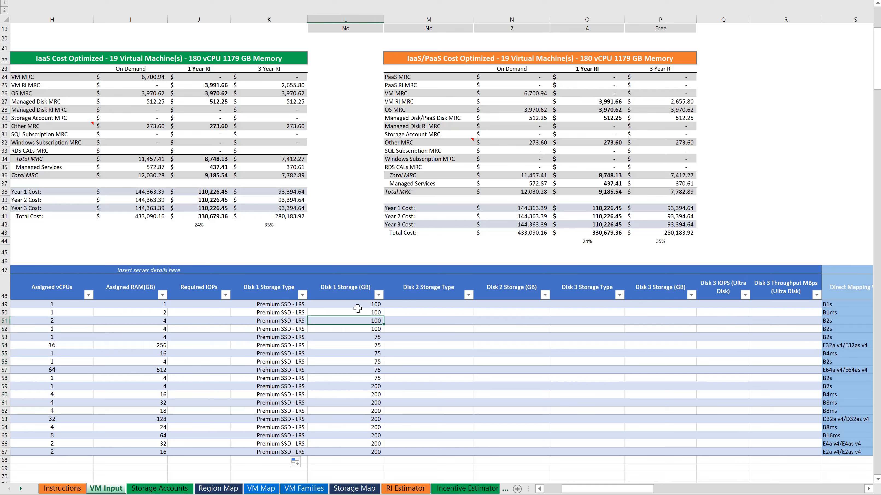
pyautogui.click(448, 305)
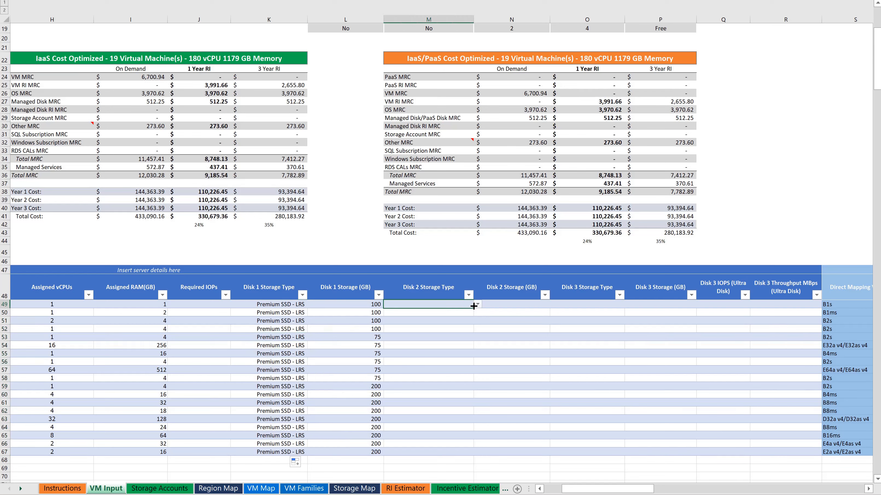
pyautogui.click(477, 304)
pyautogui.press('Escape')
pyautogui.click(579, 305)
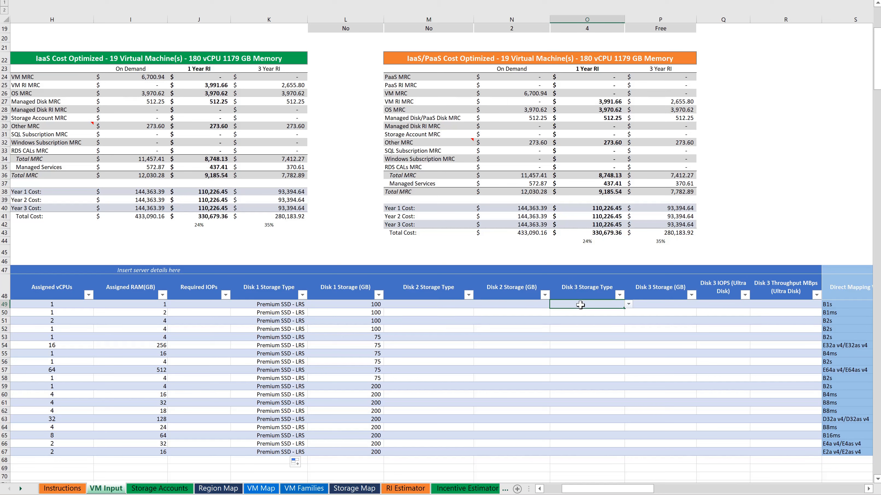
pyautogui.click(629, 304)
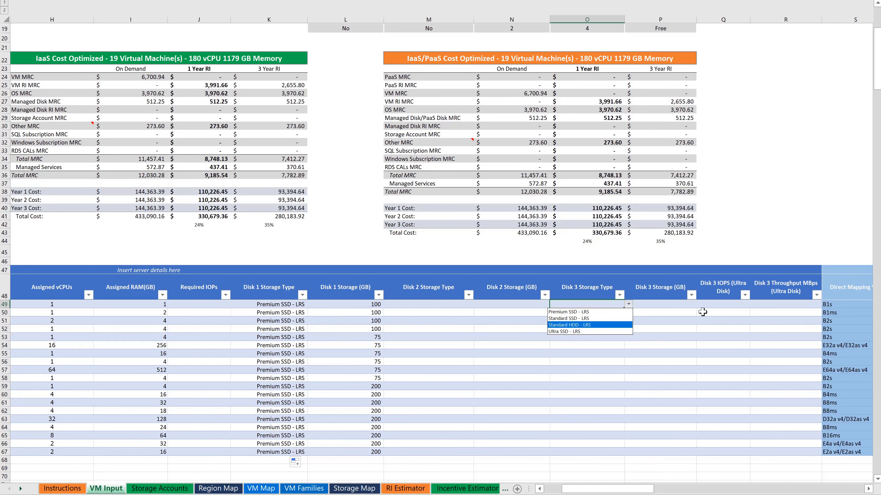
pyautogui.press('Escape')
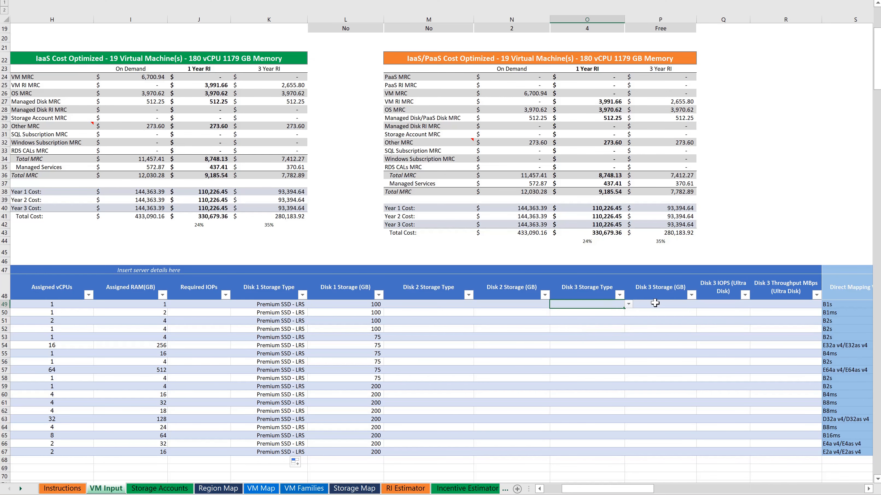
# Step: Examine the Direct Mapping VM columns and the IaaS cost summaries along with the configuration above them
pyautogui.hscroll(4, 655, 303)
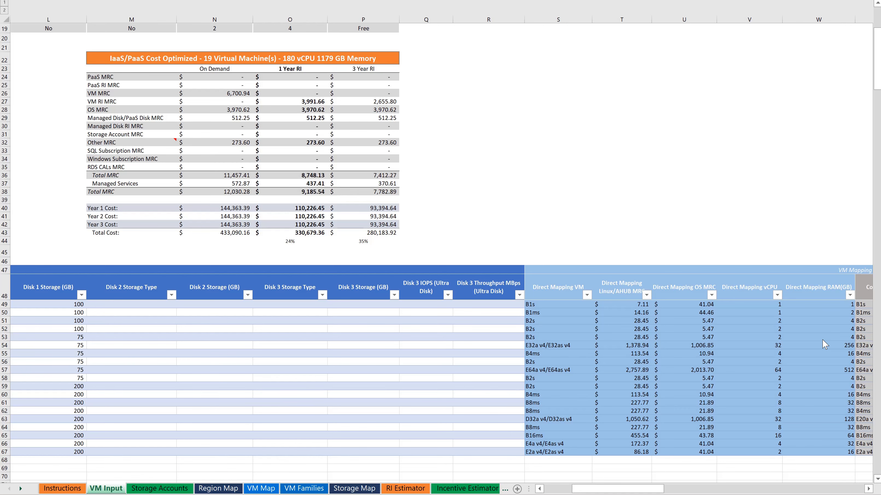
pyautogui.click(267, 304)
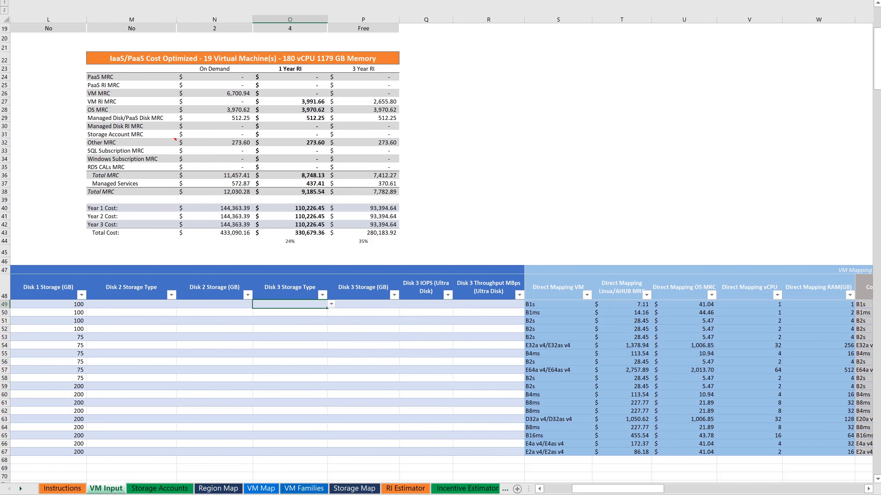
pyautogui.click(565, 488)
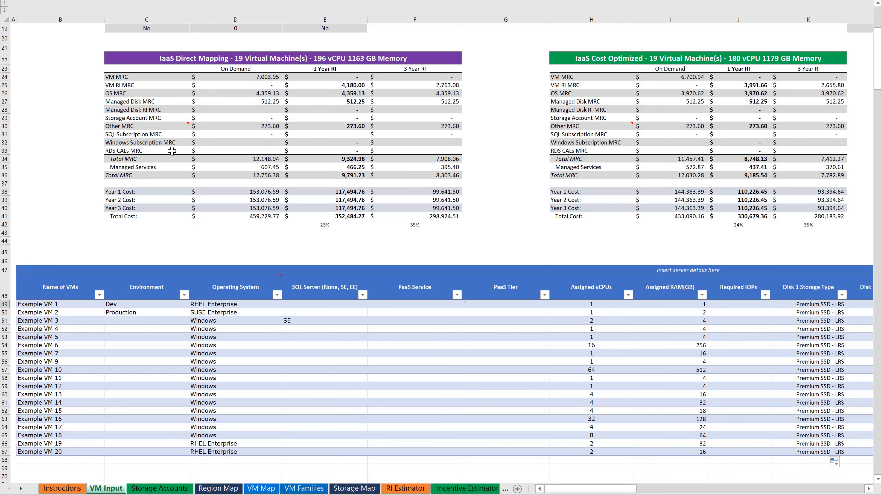
pyautogui.moveTo(161, 126)
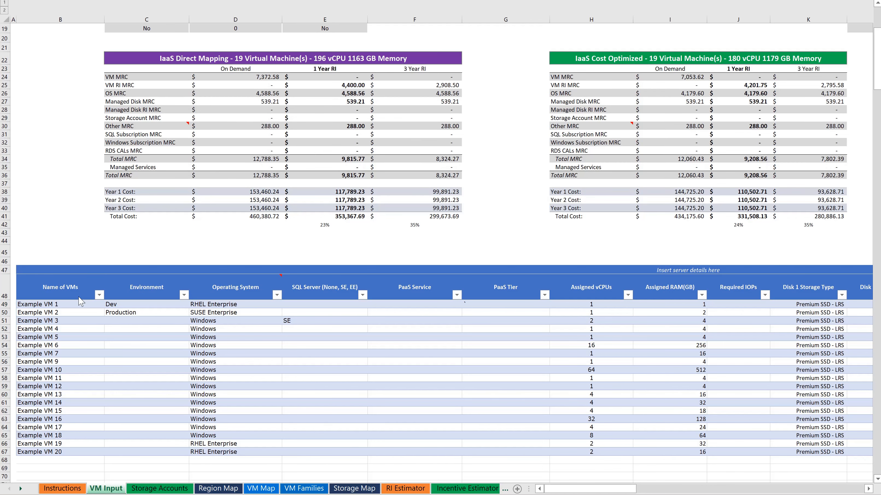
pyautogui.scroll(6, 79, 301)
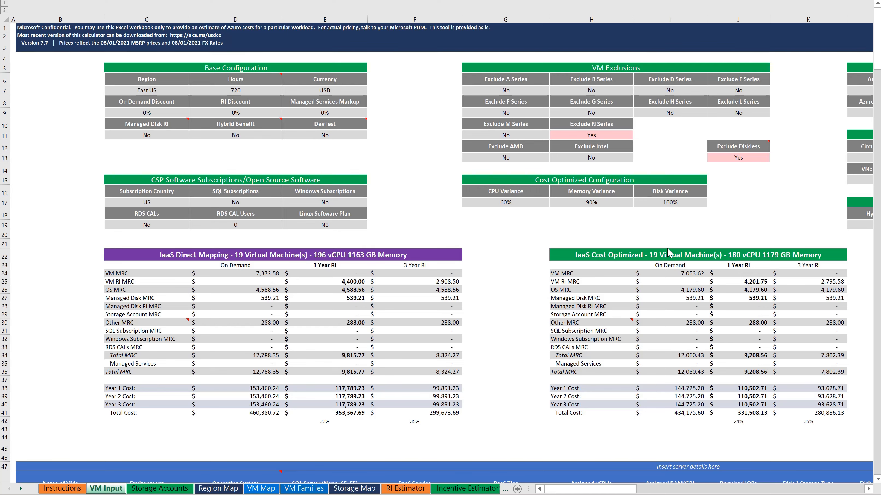
# Step: Look through the MSRP Prices, CSP Subscriptions and Change History sheets for pricing data and version updates
pyautogui.click(505, 491)
pyautogui.click(505, 490)
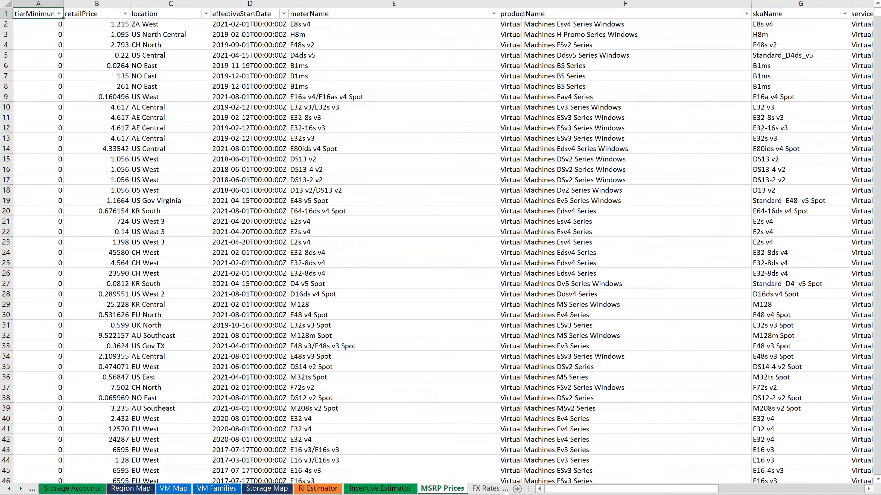
pyautogui.click(505, 491)
pyautogui.click(505, 490)
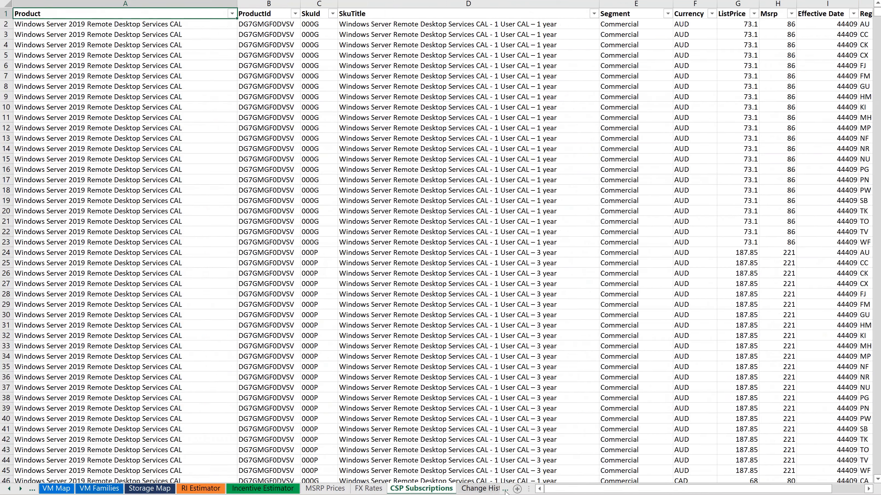
pyautogui.click(487, 491)
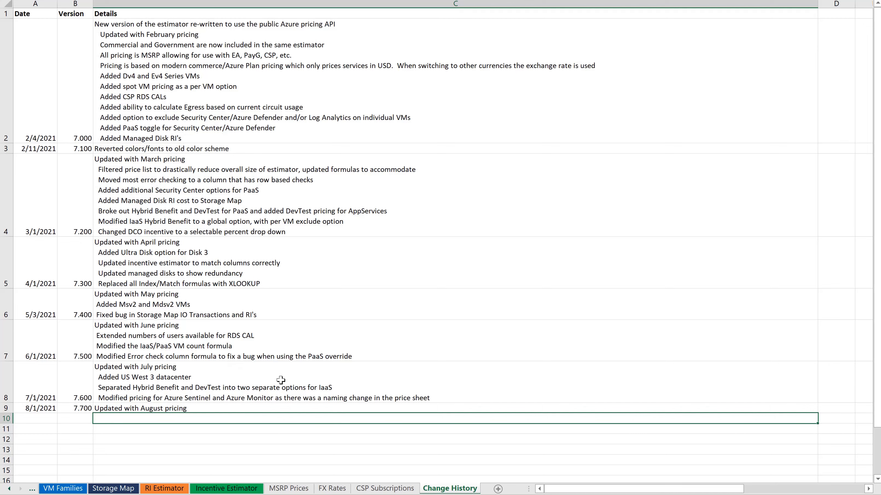
pyautogui.click(283, 489)
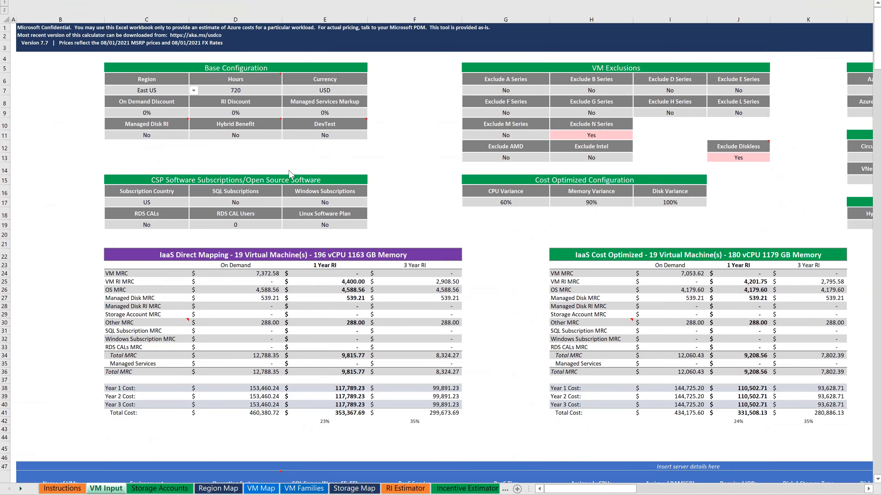
# Step: Examine the Base Configuration's available regions, its Hours setting and the available currencies on the VM Input sheet
pyautogui.click(193, 92)
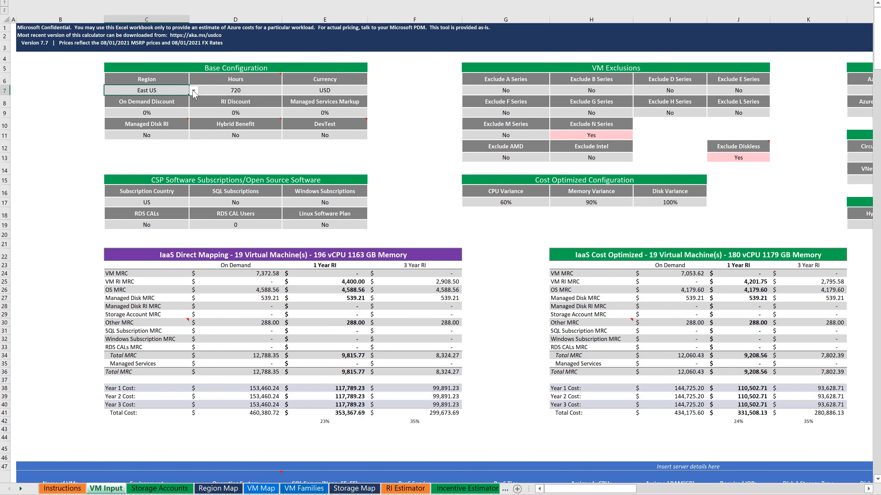
pyautogui.click(193, 92)
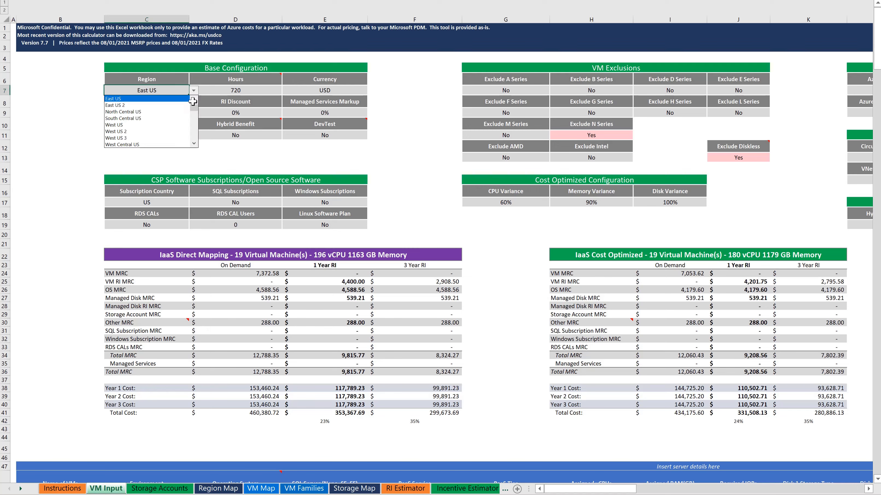
pyautogui.moveTo(195, 108); pyautogui.dragTo(195, 113)
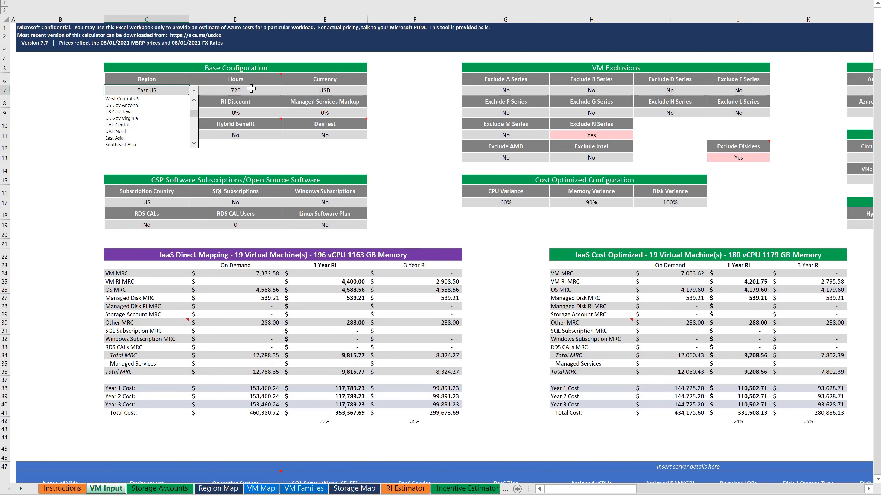
pyautogui.press('Escape')
pyautogui.moveTo(252, 78)
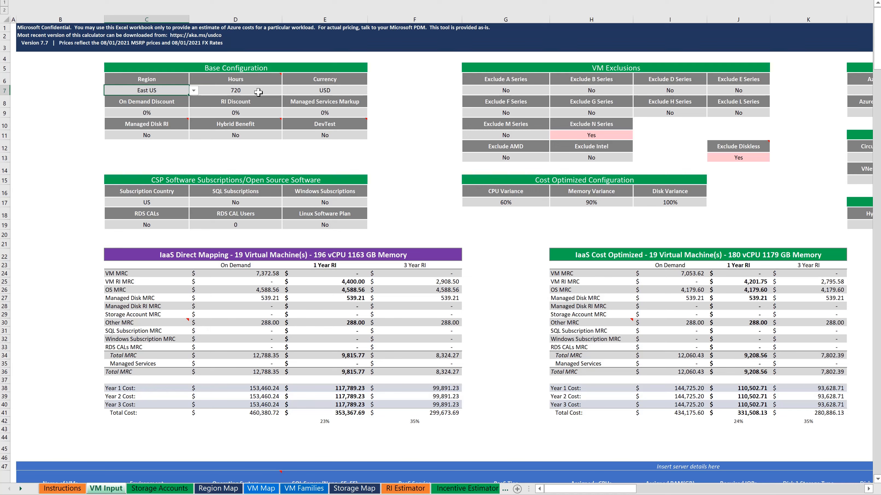
pyautogui.click(351, 90)
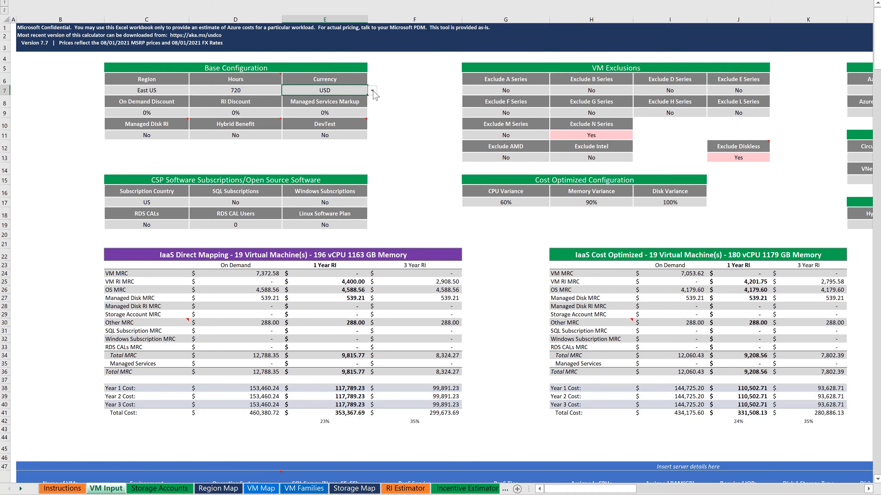
pyautogui.click(372, 90)
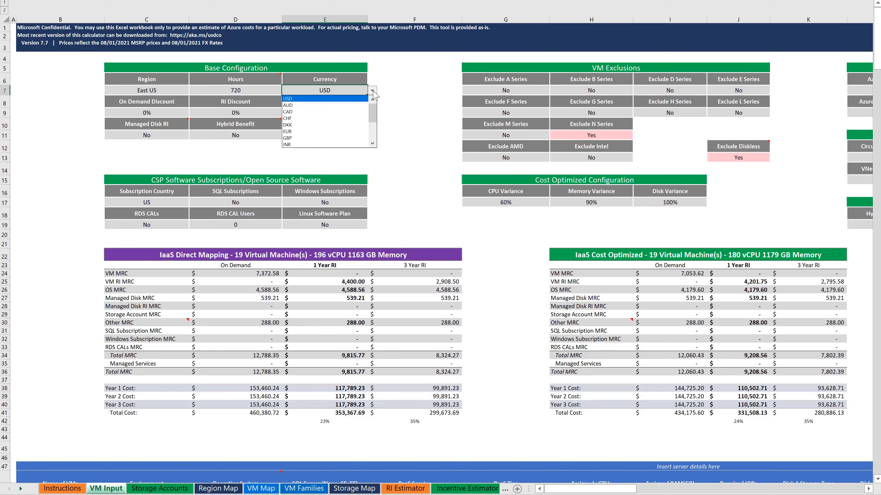
pyautogui.click(372, 91)
# Step: Set the On Demand Discount in the Base Configuration to 5%
pyautogui.moveTo(167, 120)
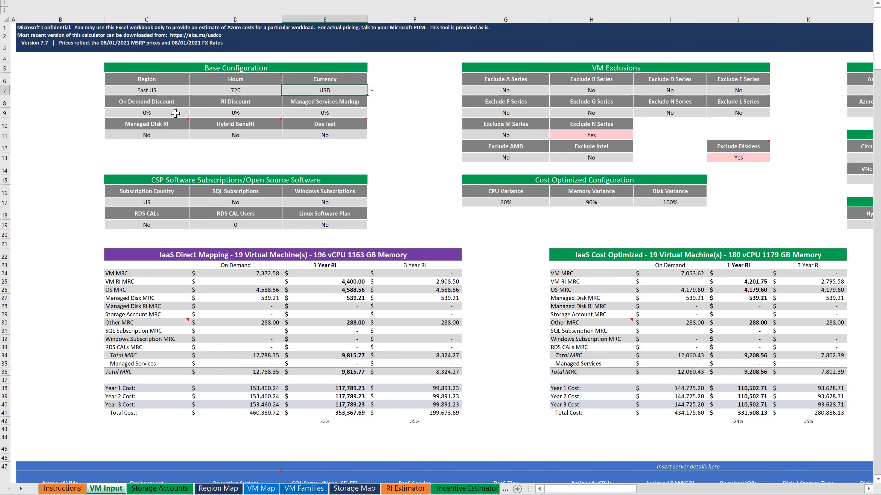
pyautogui.click(175, 113)
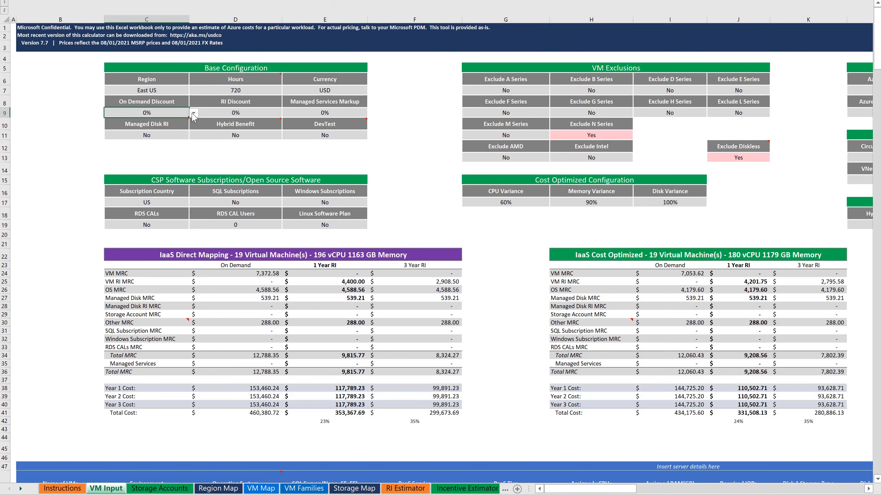
pyautogui.click(193, 113)
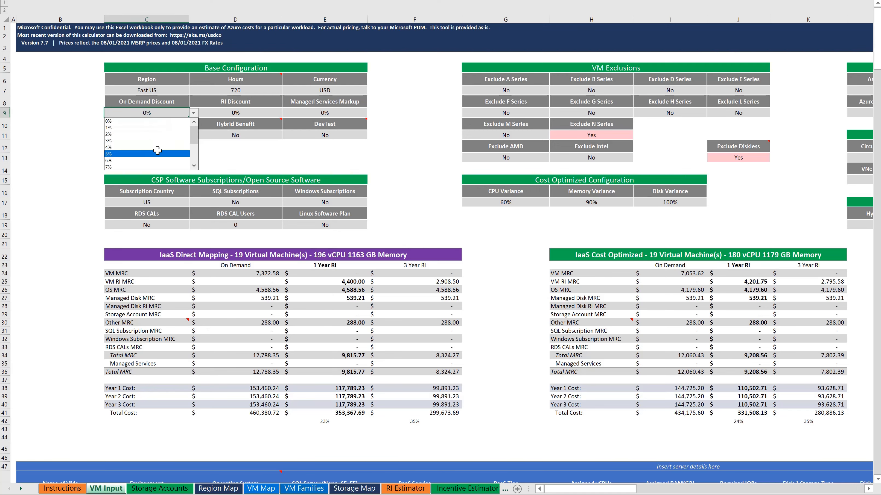
pyautogui.click(157, 153)
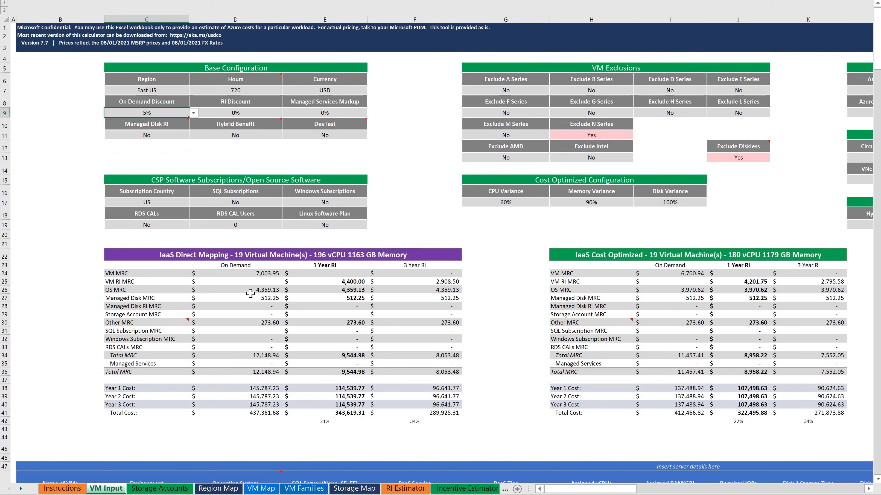
# Step: Set the RI Discount to 5% and the Managed Services Markup to 3% in the Base Configuration
pyautogui.click(272, 112)
pyautogui.click(286, 113)
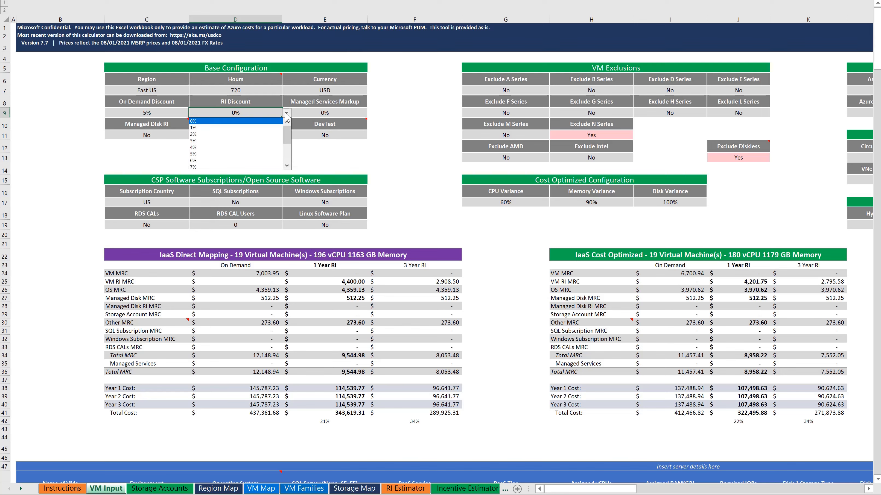
pyautogui.click(233, 154)
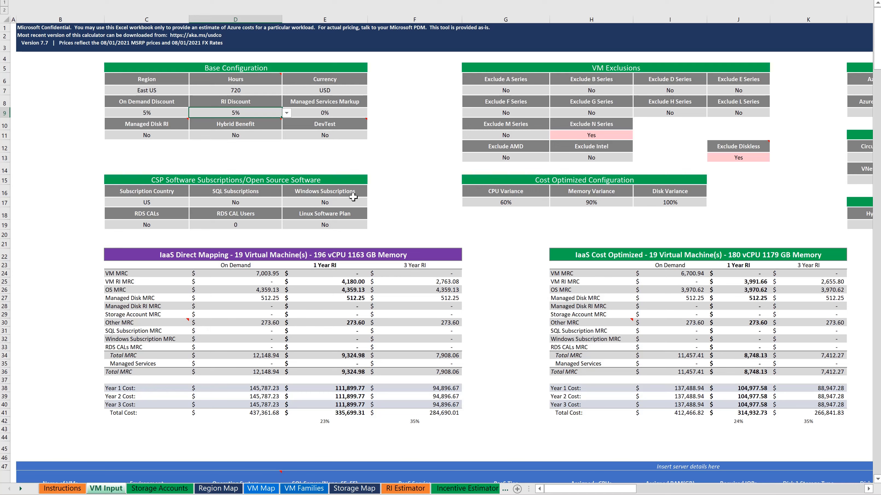
pyautogui.click(351, 114)
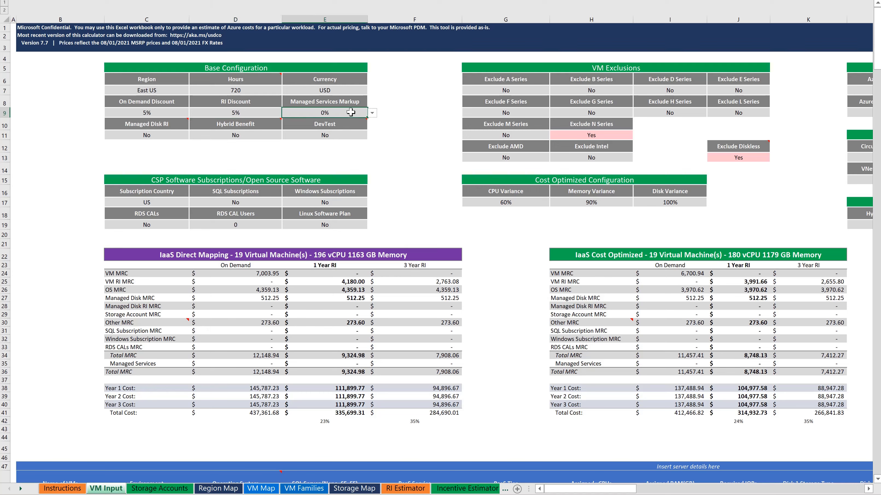
pyautogui.click(373, 114)
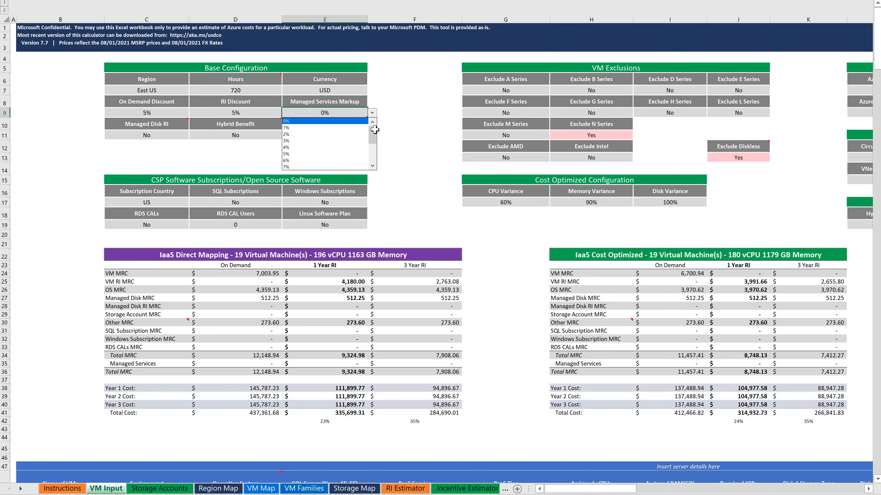
pyautogui.click(345, 141)
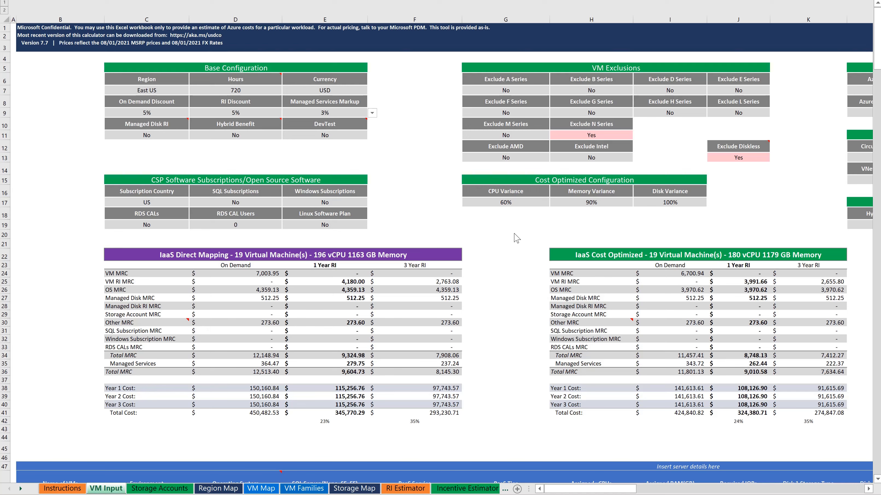
# Step: Set both Exclude A Series and Exclude B Series to Yes in the VM Exclusions
pyautogui.click(525, 93)
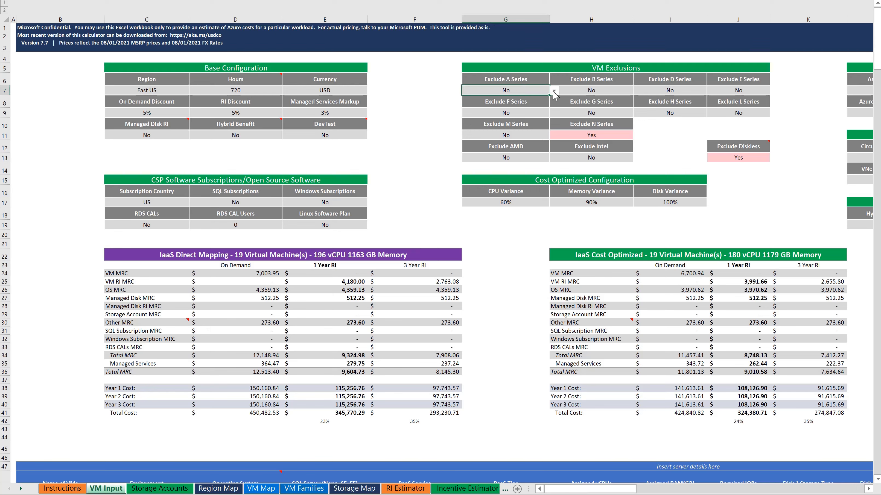
pyautogui.click(553, 90)
pyautogui.click(546, 99)
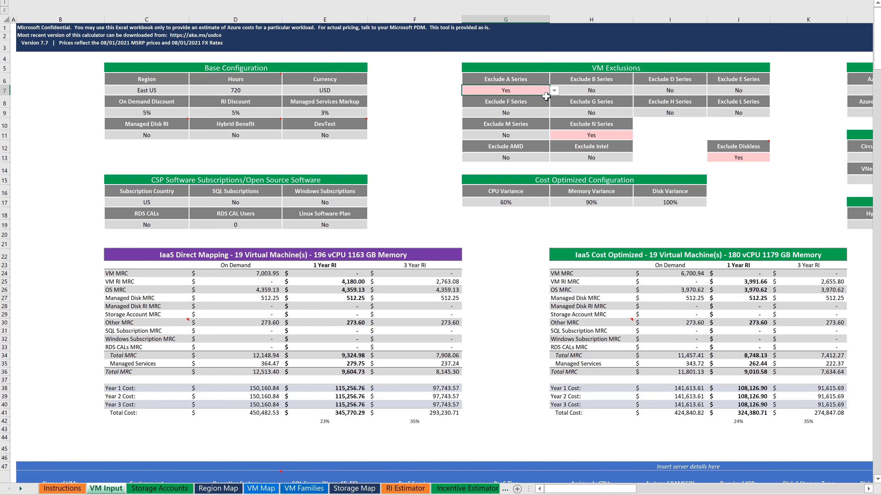
pyautogui.click(607, 91)
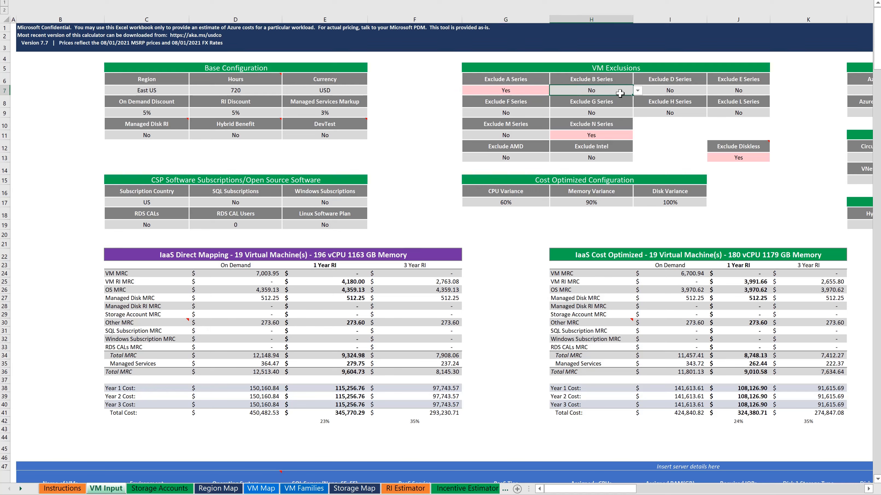
pyautogui.click(638, 91)
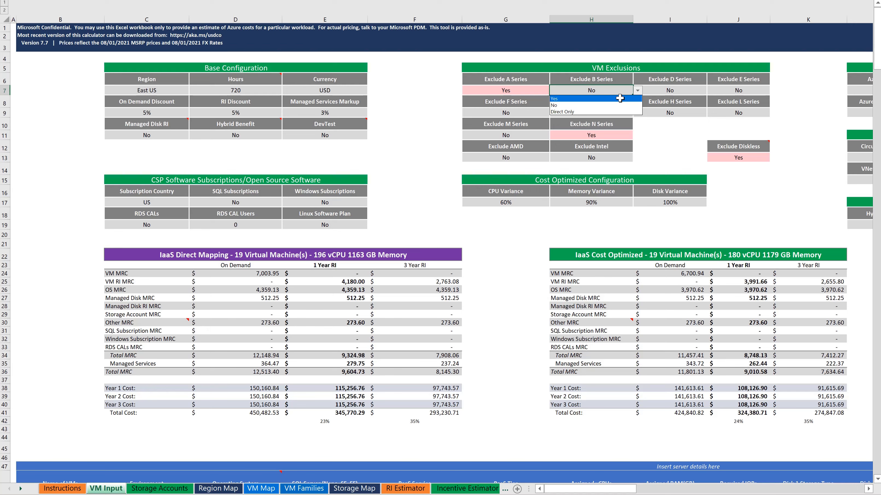
pyautogui.click(619, 99)
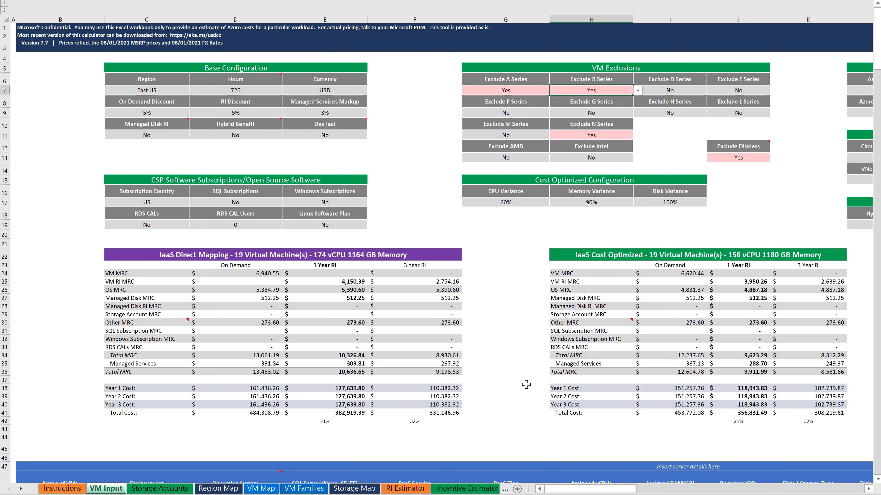
# Step: Examine the IaaS/PaaS Cost Optimized summary and the Direct Mapping VM columns of the server table, then return to the configuration area
pyautogui.scroll(-5, 526, 410)
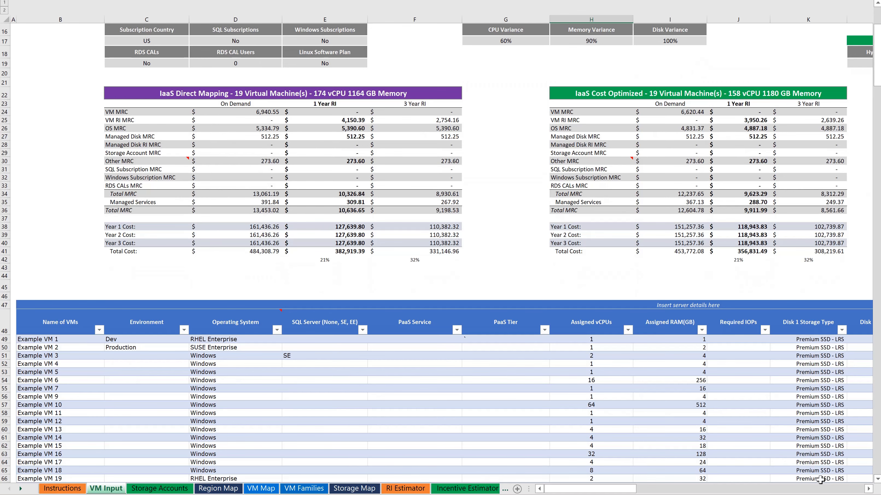
pyautogui.click(867, 489)
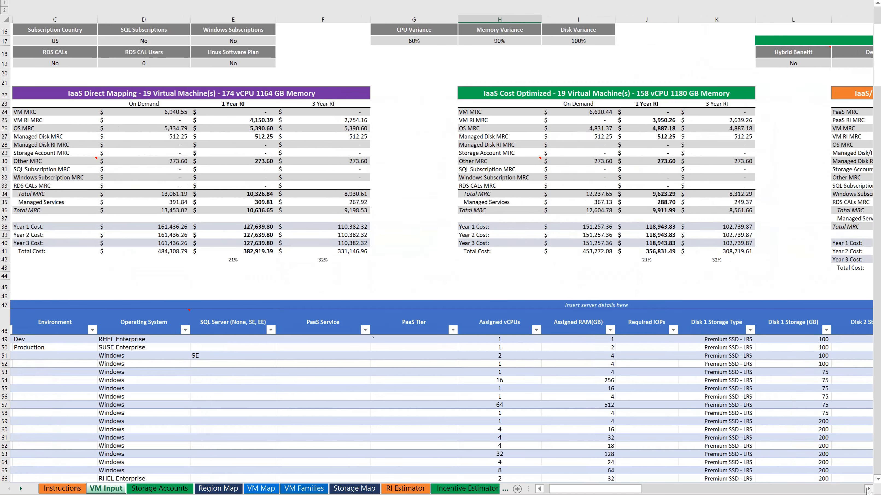
pyautogui.click(868, 489)
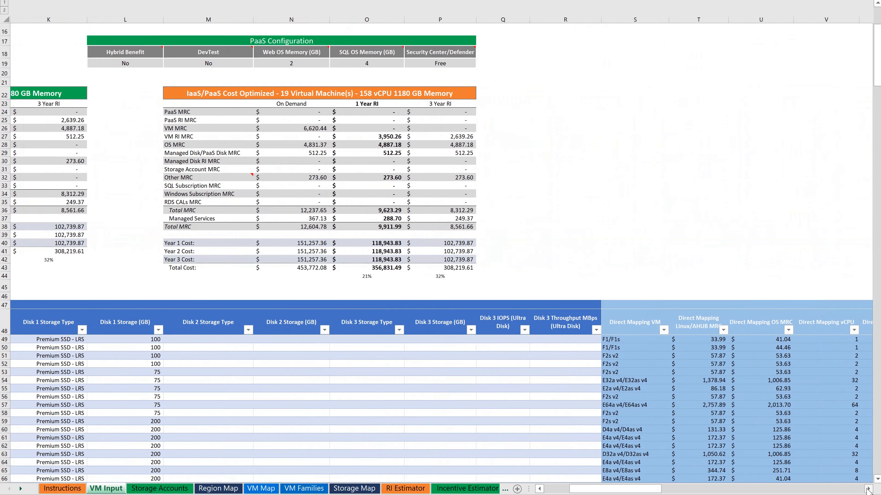
pyautogui.click(867, 489)
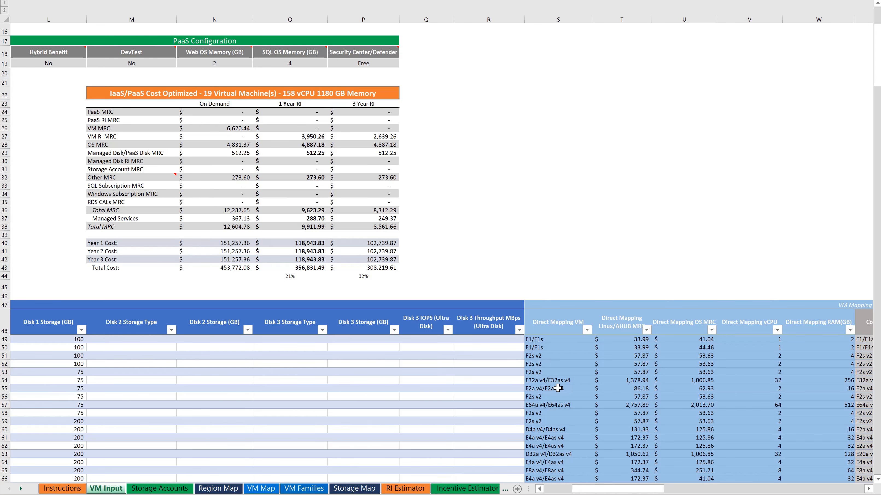
pyautogui.scroll(-2, 562, 376)
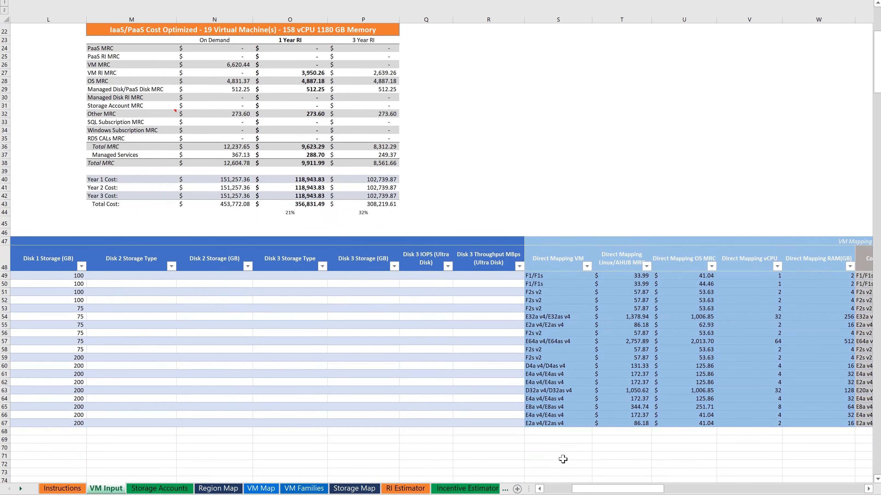
pyautogui.click(560, 488)
pyautogui.scroll(7, 447, 418)
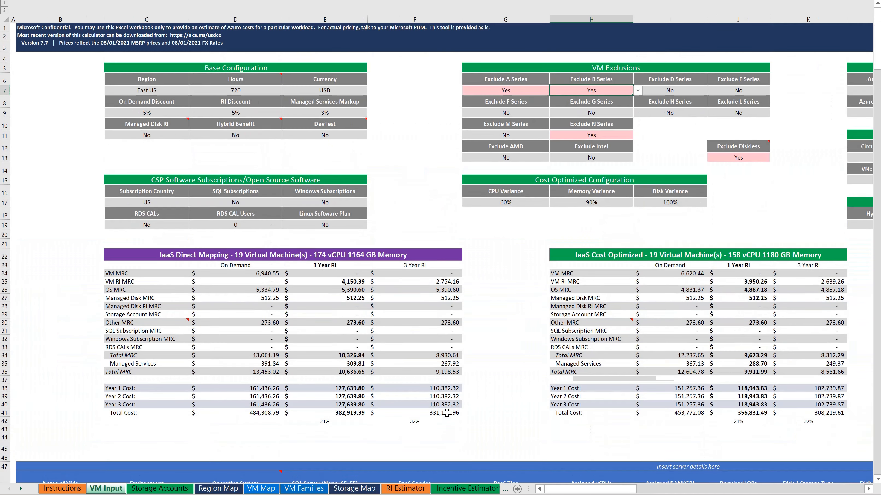